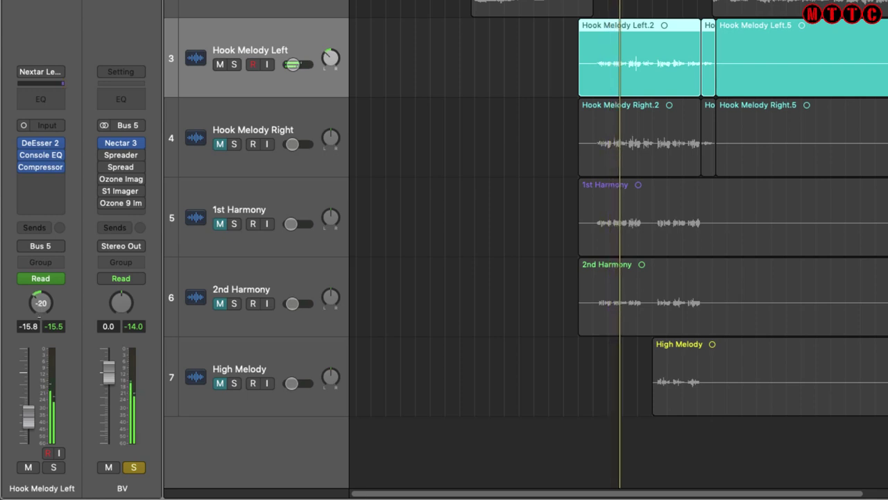
Unmute the Hook Melody Right track and set its pan to +21.
click(220, 144)
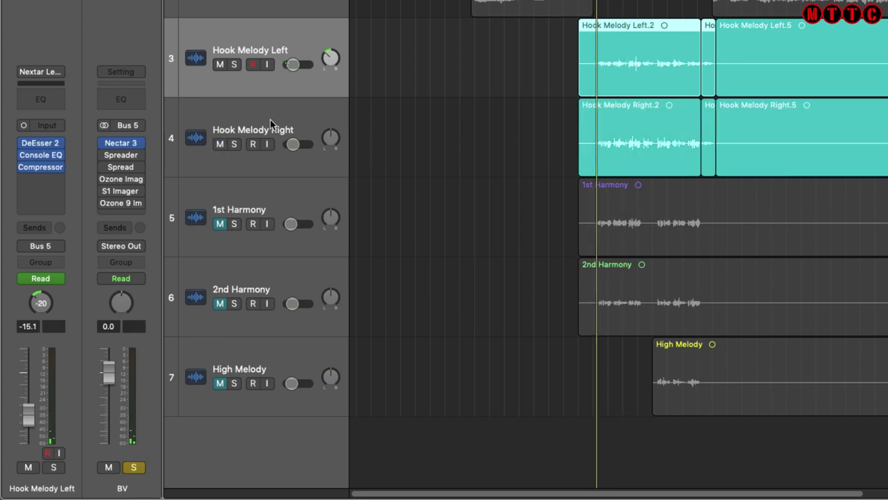
click(273, 125)
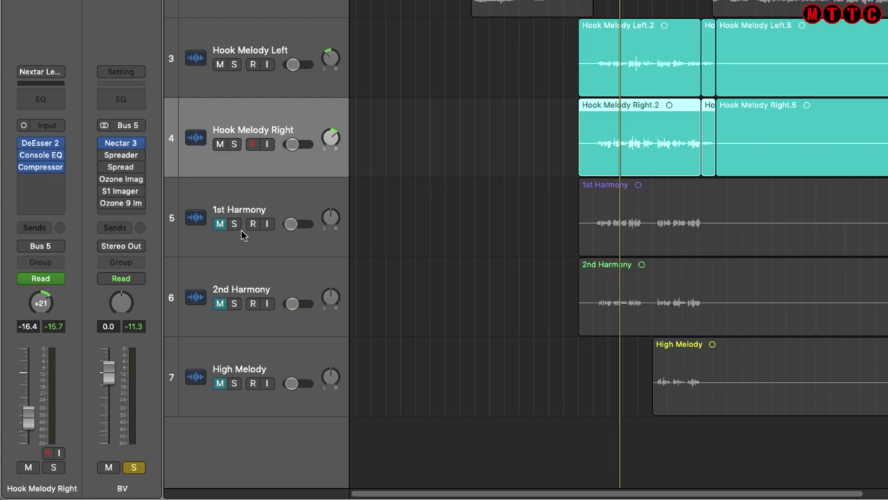
Unmute the 1st Harmony track and set its pan to -14.
click(244, 192)
key(space)
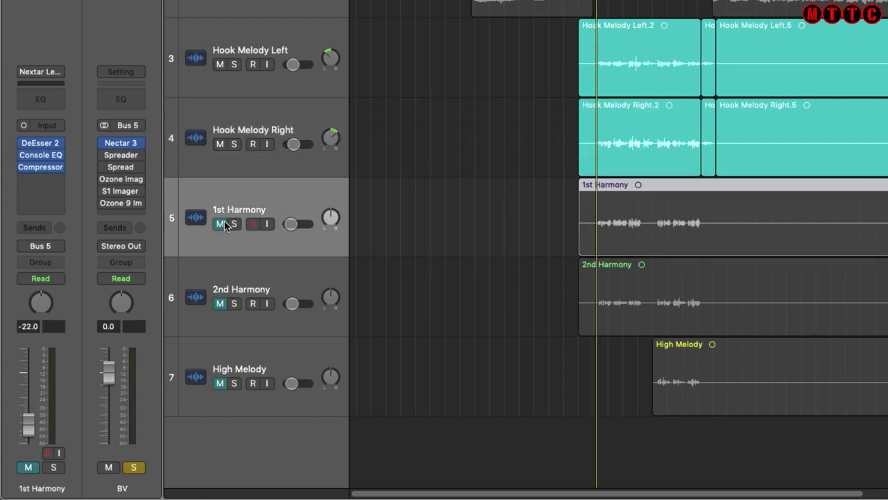
click(221, 224)
click(221, 224)
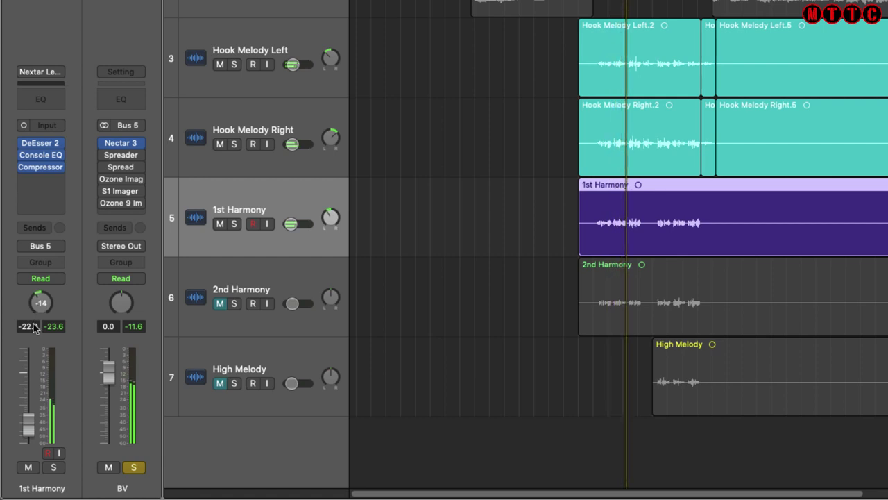
Unmute the 2nd Harmony track and set its pan to +14.
click(221, 303)
click(216, 288)
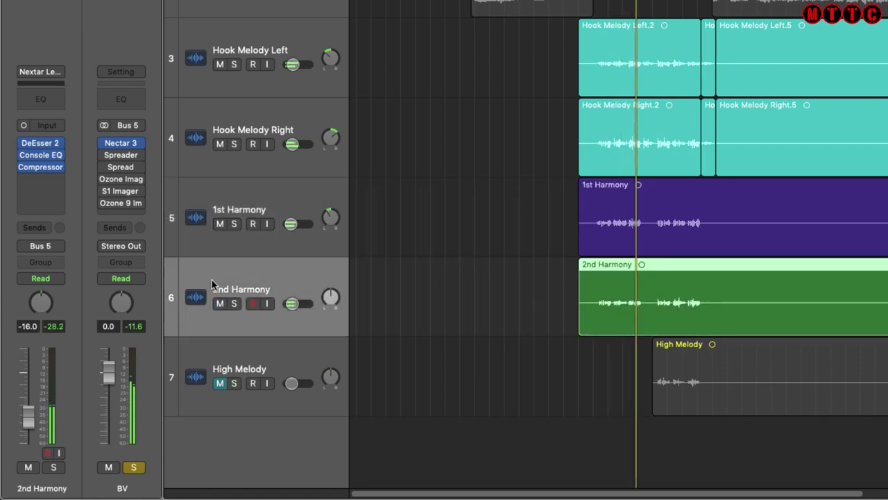
drag(33, 306, 33, 296)
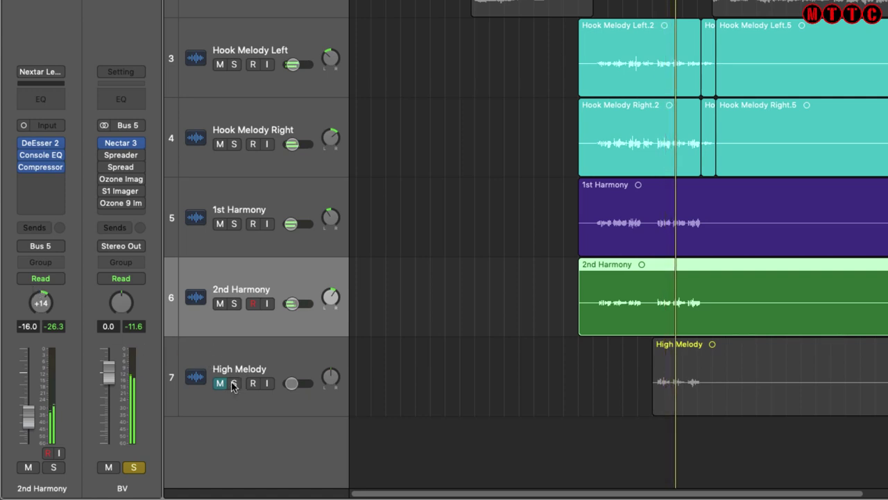
key(space)
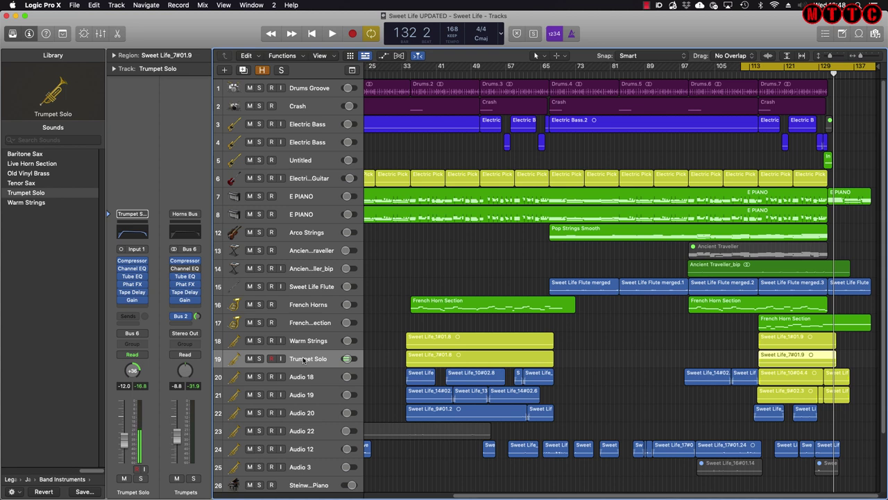
Play the Sweet Life project with the French horn and trumpet tracks soloed and examine each track's pan setting.
key(space)
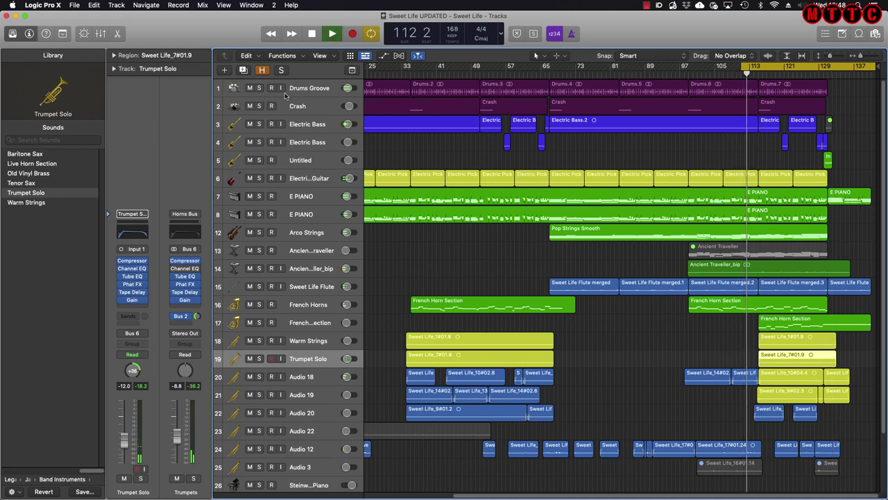
click(259, 178)
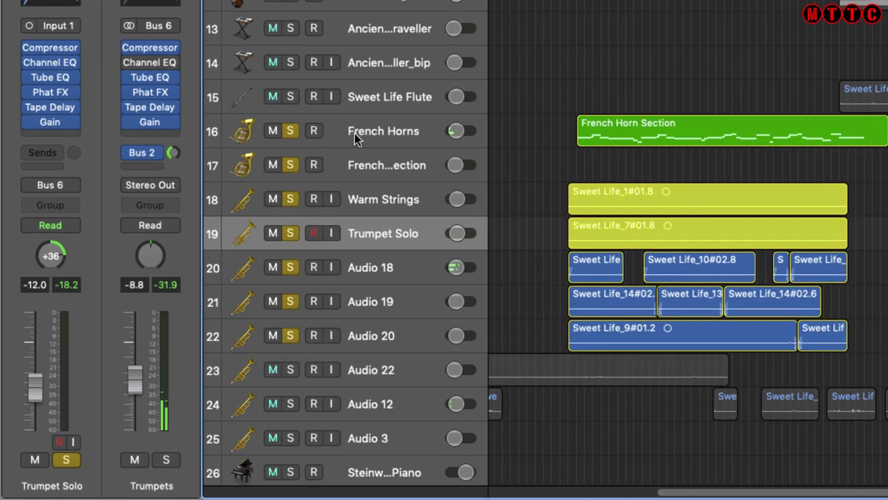
click(355, 139)
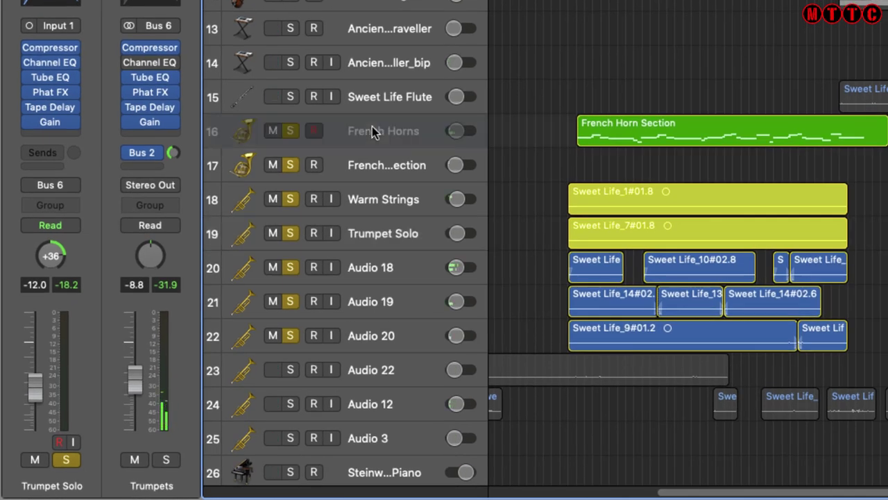
click(381, 170)
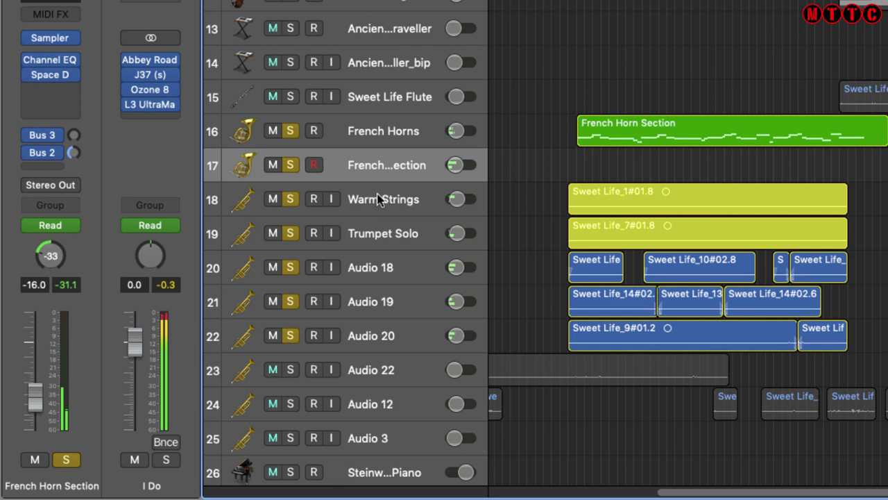
click(383, 135)
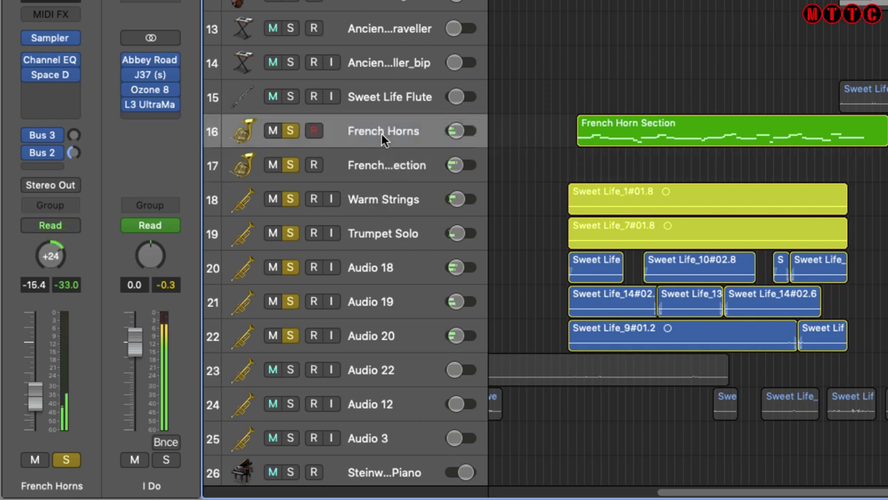
click(382, 166)
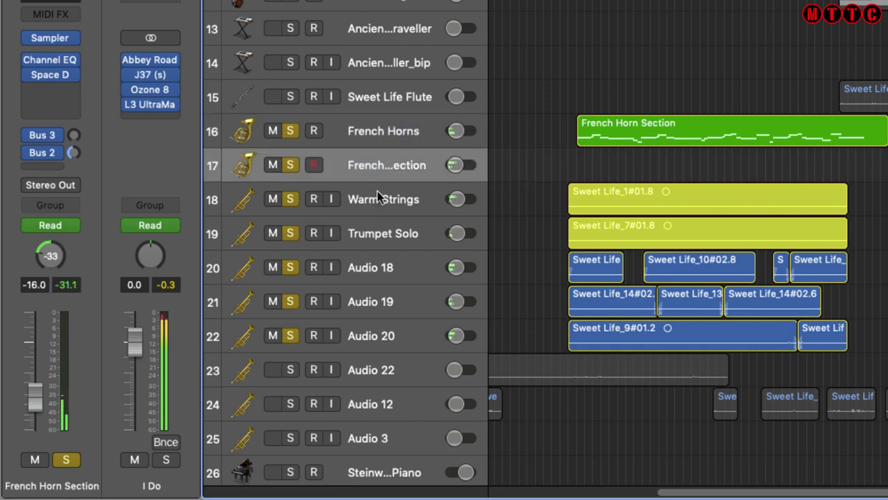
click(378, 197)
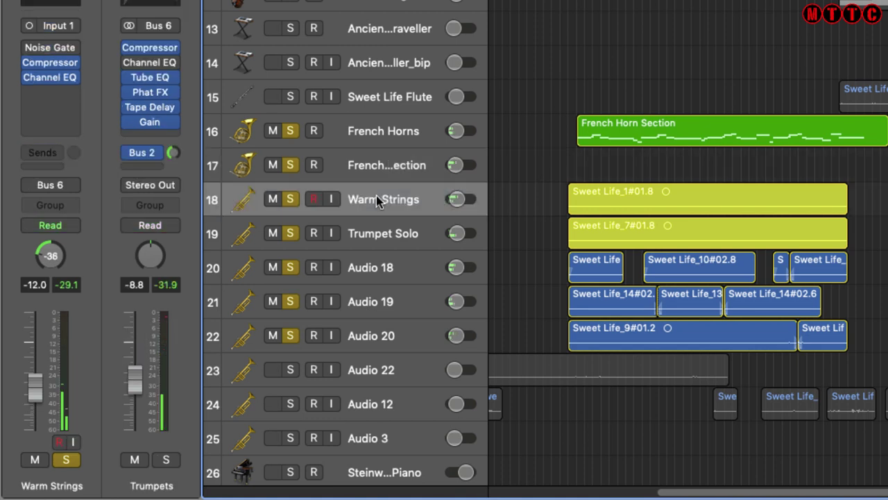
click(382, 234)
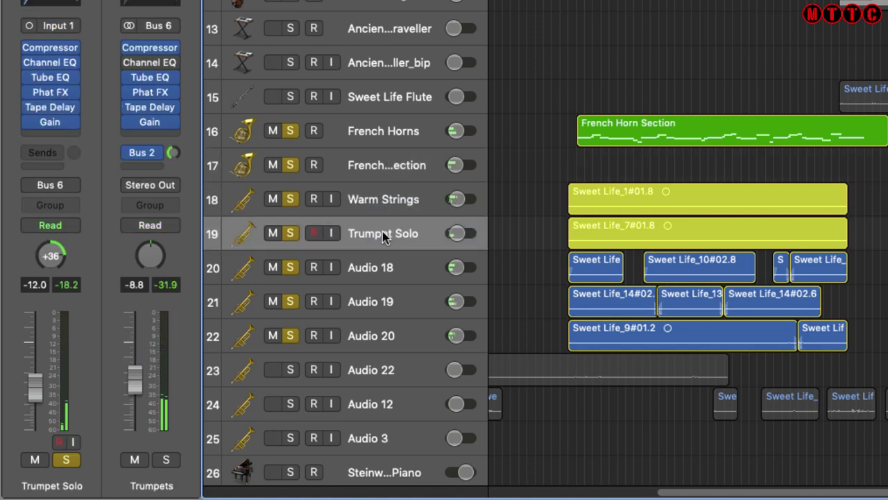
click(370, 275)
click(372, 301)
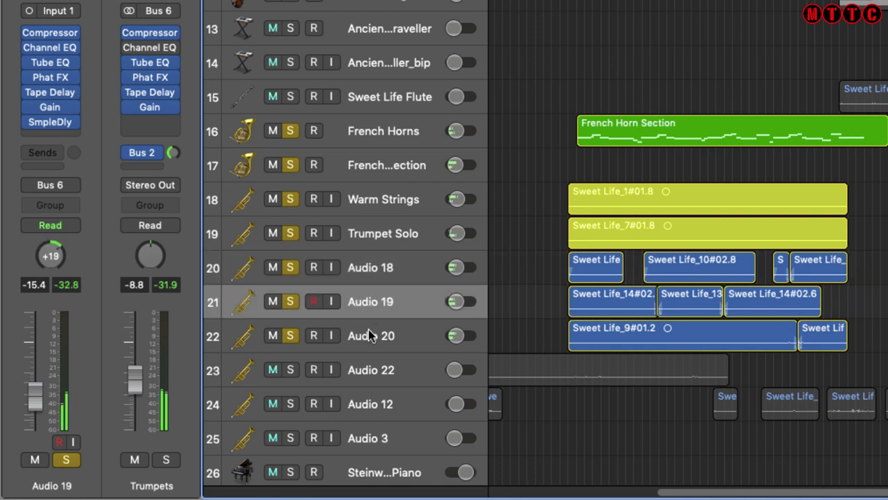
click(372, 336)
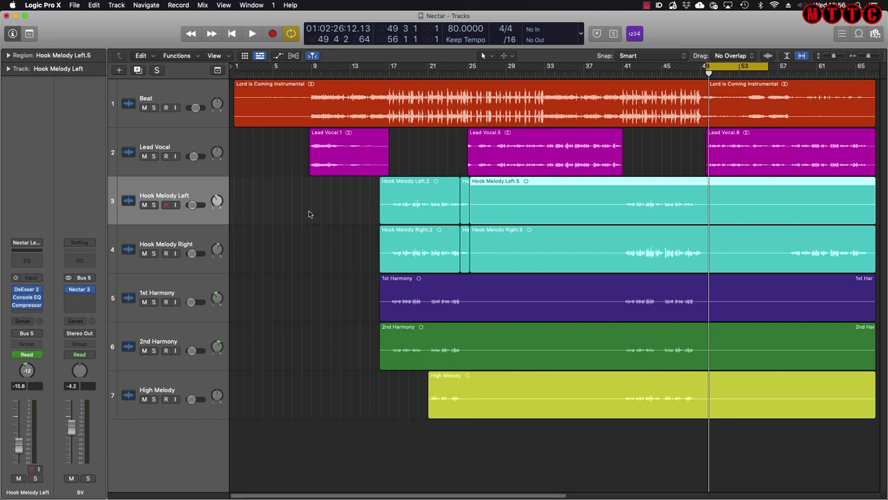
Insert the Spreader modulation plug-in after Nectar 3 on the BV bus of the Nectar project and reposition its window.
click(92, 297)
mouse_move(104, 434)
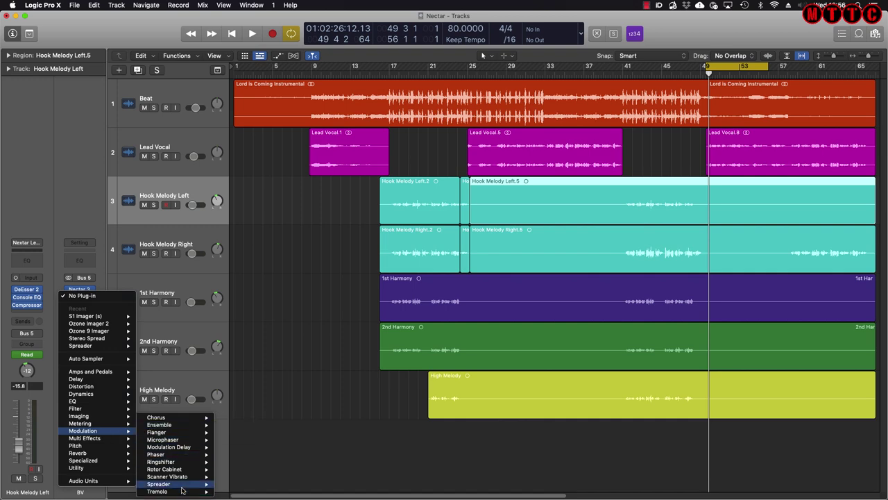
mouse_move(183, 486)
click(240, 484)
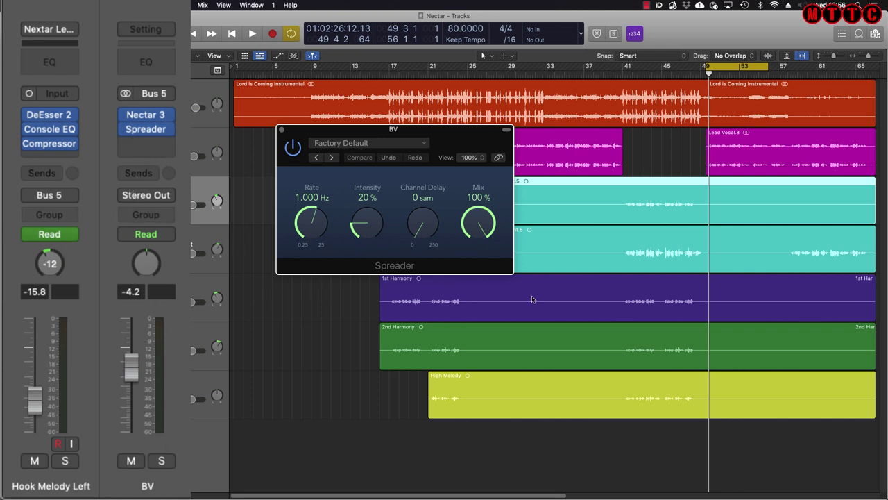
drag(441, 128, 437, 205)
Solo the BV bus and compare the backing vocals during playback with Spreader bypassed and enabled.
key(s)
key(space)
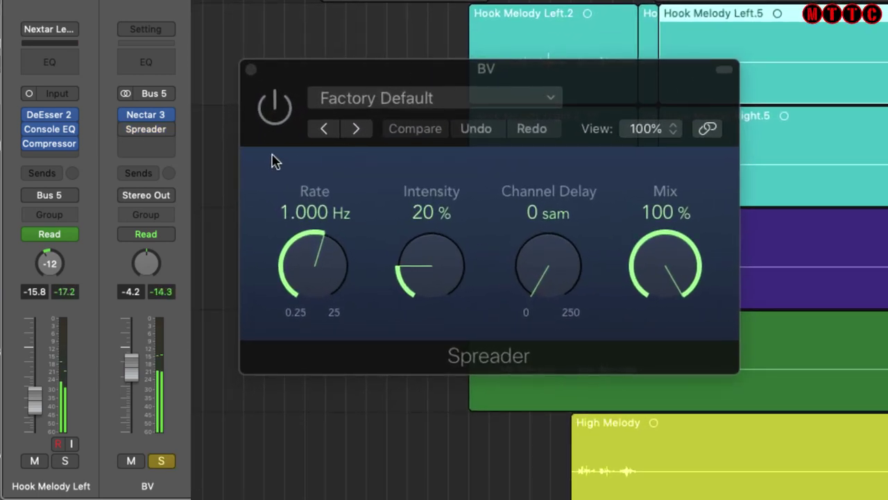
click(274, 110)
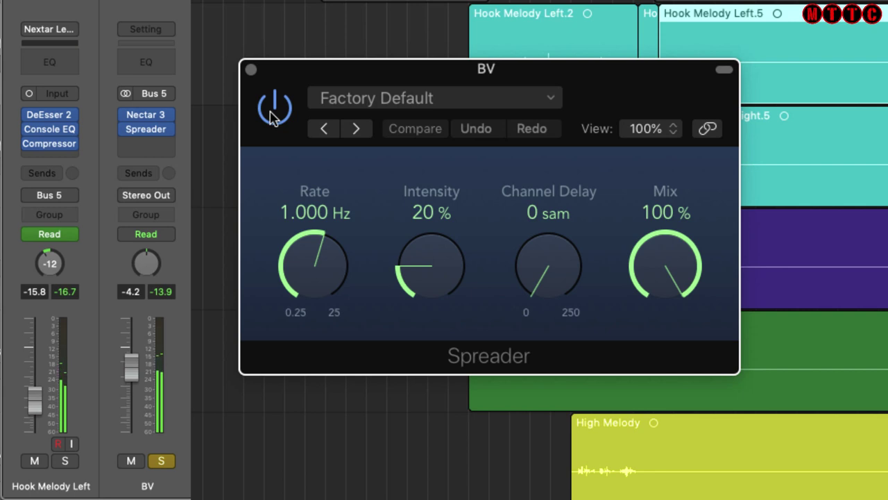
click(273, 110)
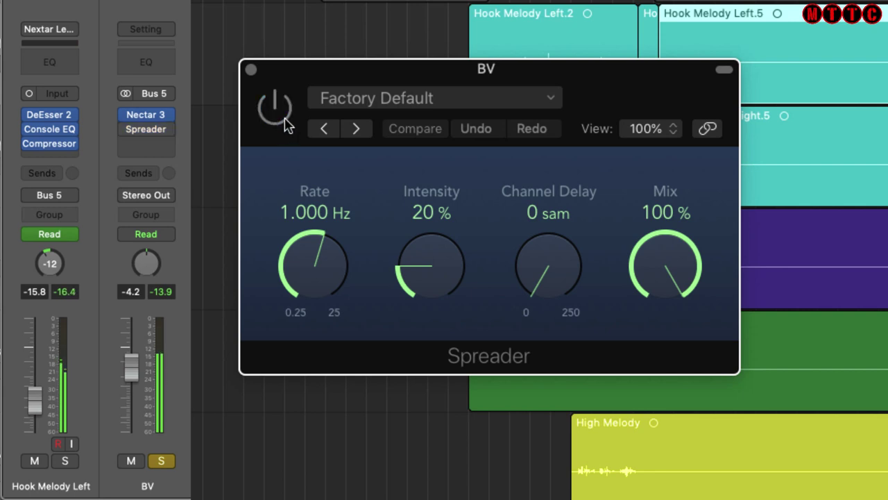
click(284, 123)
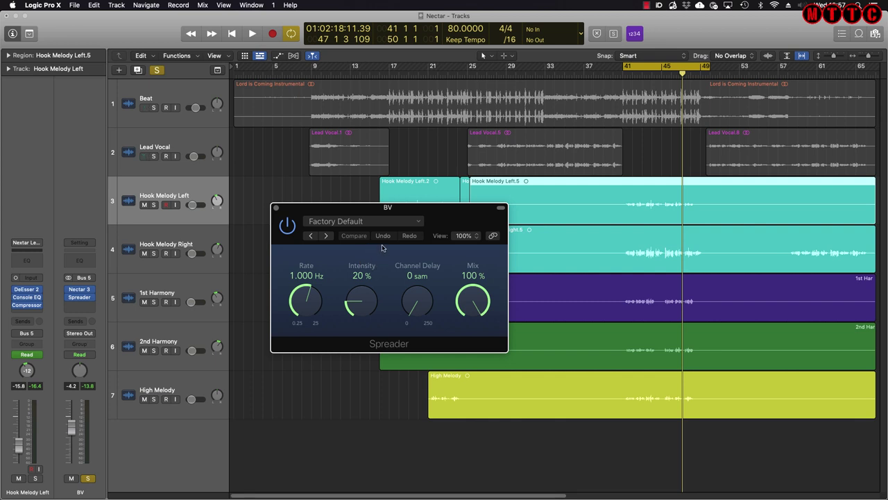
Look through the Spreader presets, keep Factory Default, and close the plug-in window.
click(386, 221)
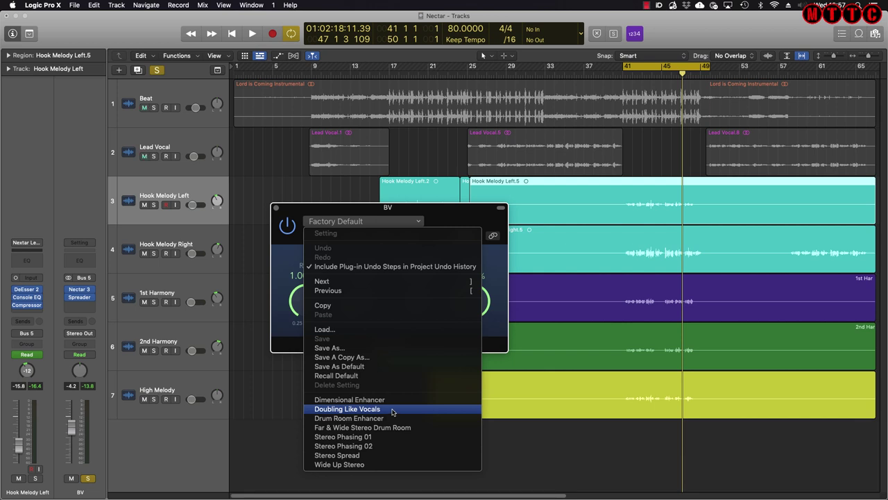
click(428, 208)
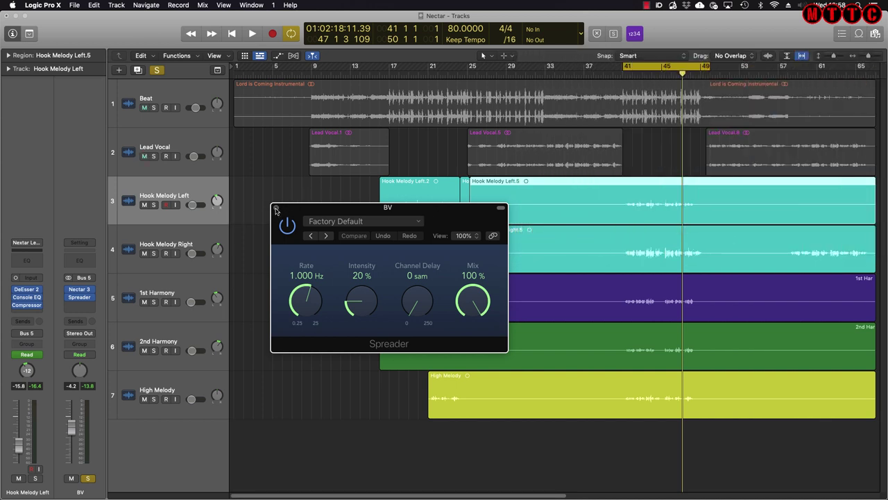
click(276, 208)
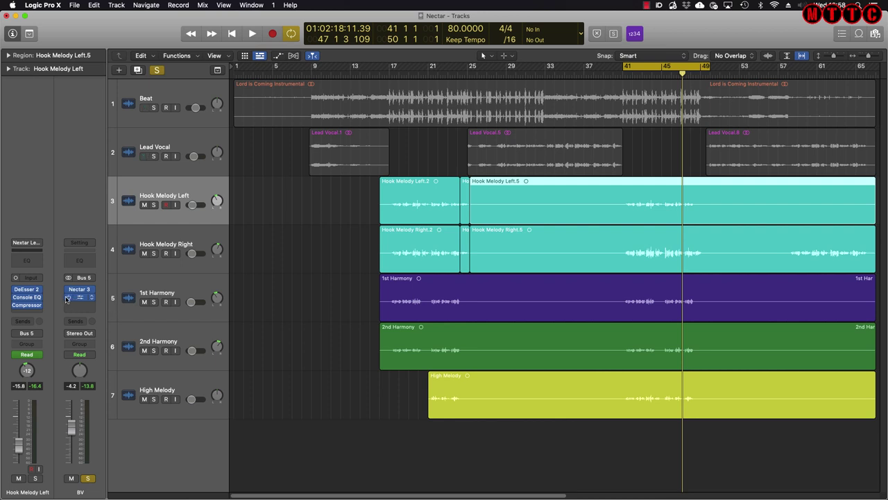
Insert the Stereo Spread imaging plug-in after Spreader on the BV bus.
click(91, 306)
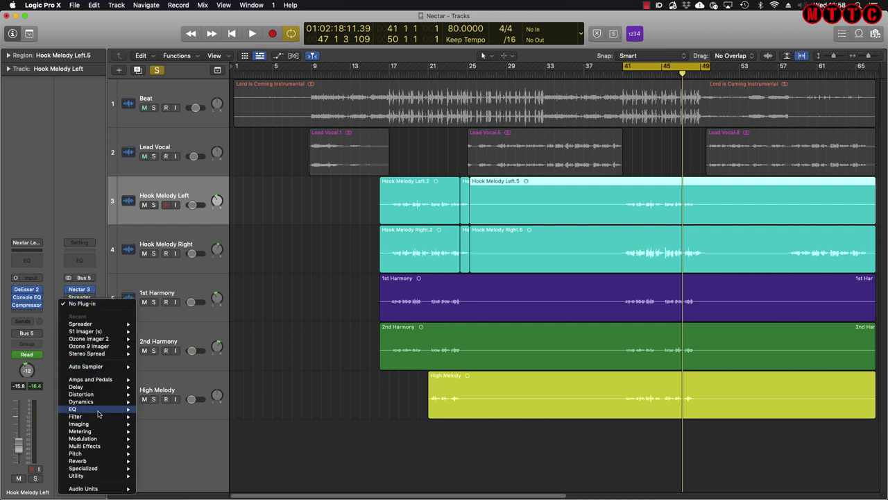
mouse_move(111, 445)
mouse_move(109, 424)
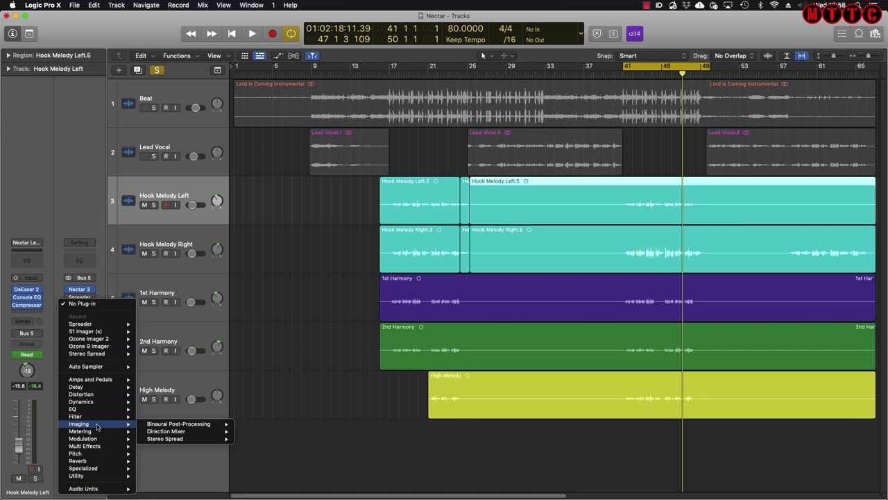
mouse_move(167, 438)
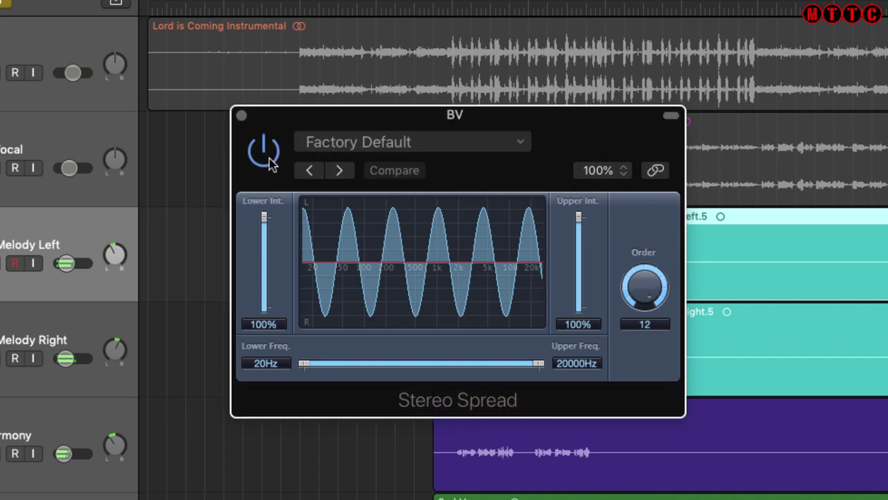
Try the Light LF & HF Spread preset in Stereo Spread and compare it with the plug-in bypassed.
click(387, 151)
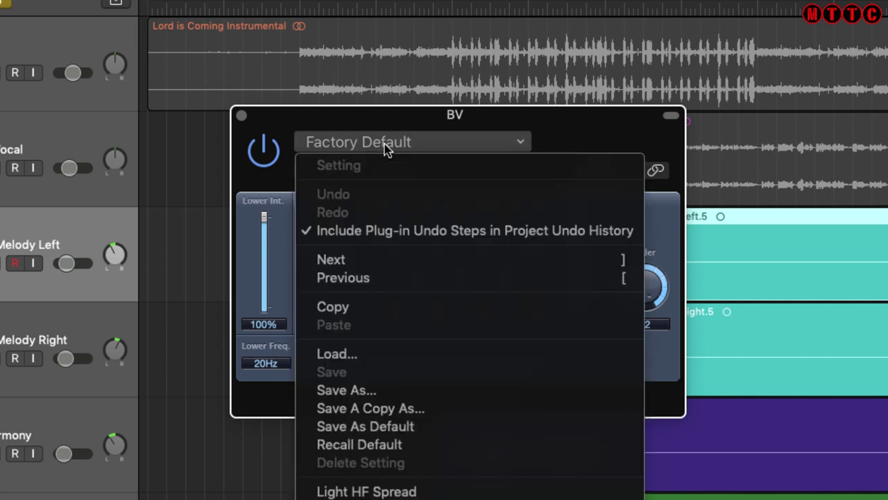
click(456, 495)
click(262, 158)
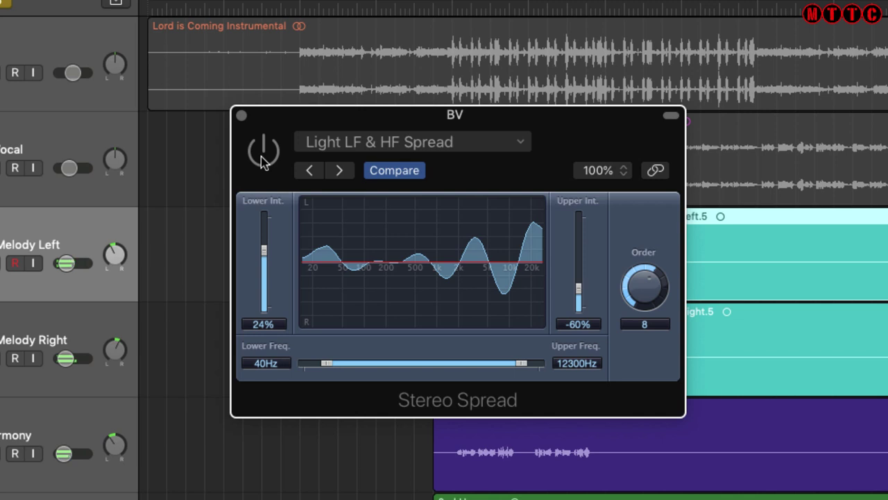
click(262, 158)
Load the Medium HF Spread preset in Stereo Spread and compare it with the plug-in bypassed.
click(341, 170)
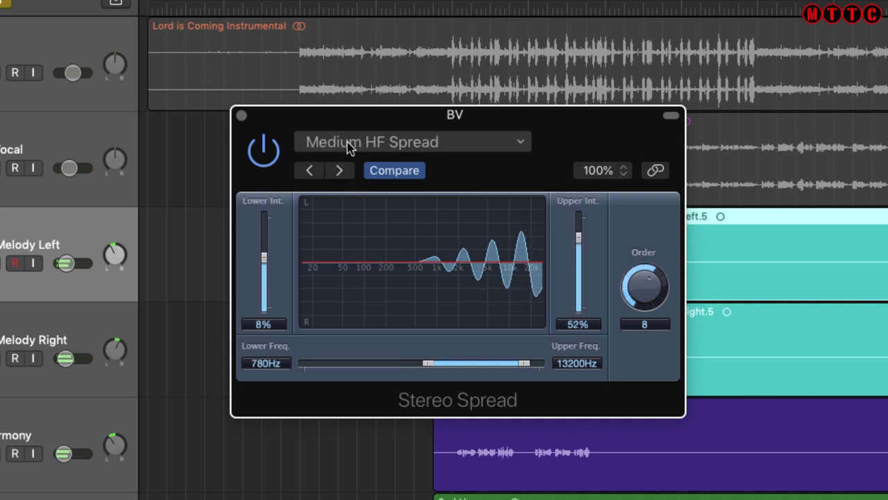
click(262, 159)
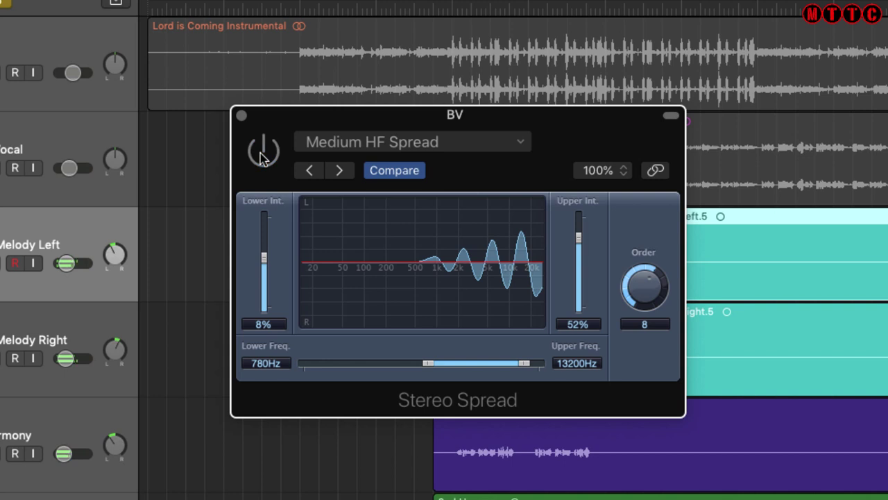
click(263, 158)
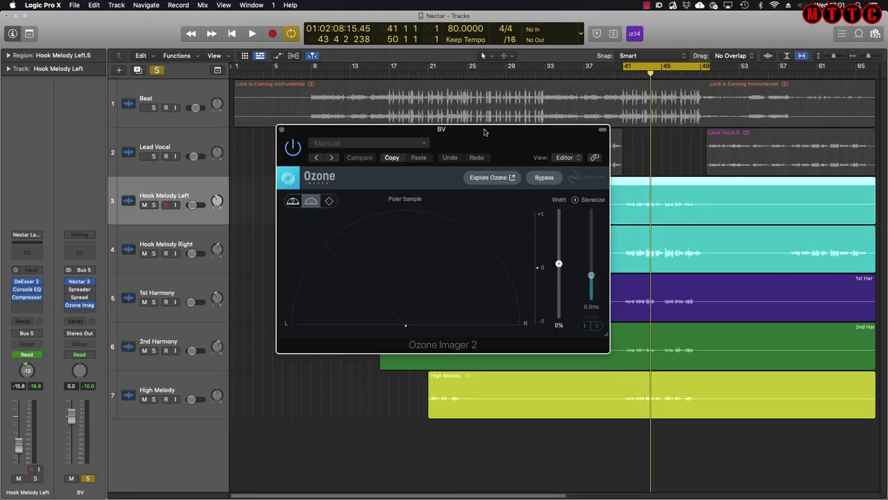
Raise the Ozone Imager 2 width to 93% during playback and compare it with the plug-in bypassed.
drag(485, 132, 483, 115)
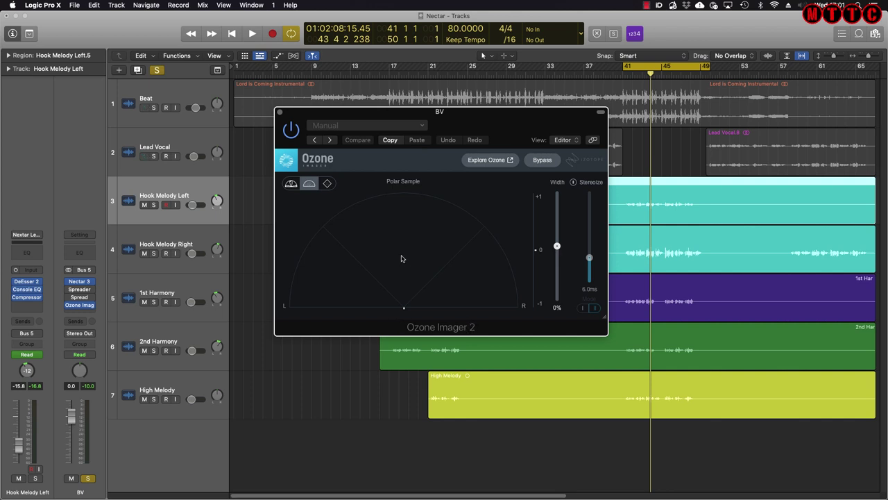
key(space)
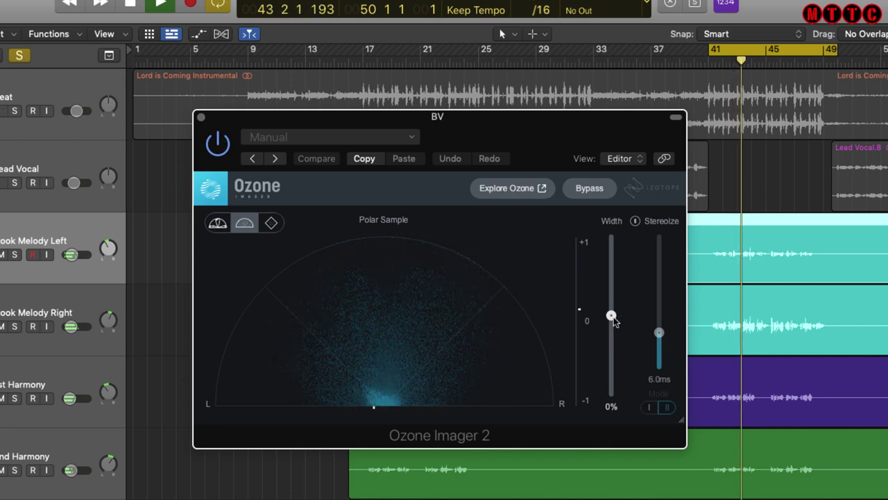
drag(611, 316, 613, 246)
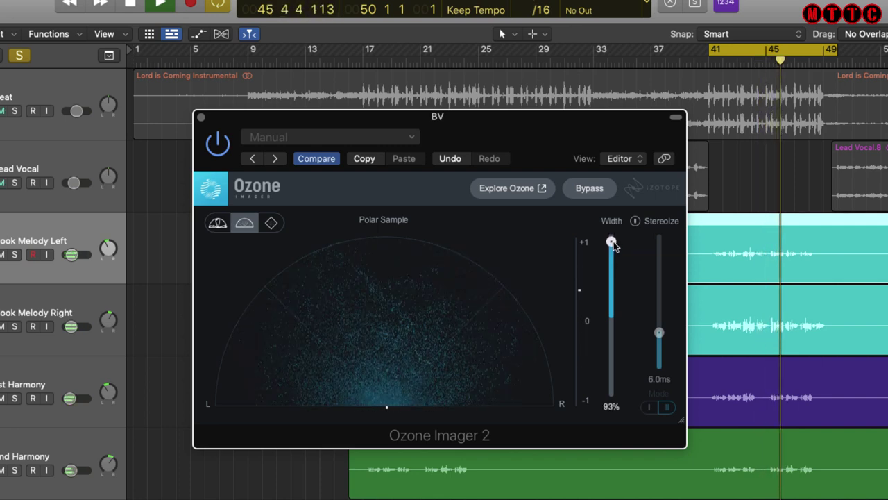
click(220, 145)
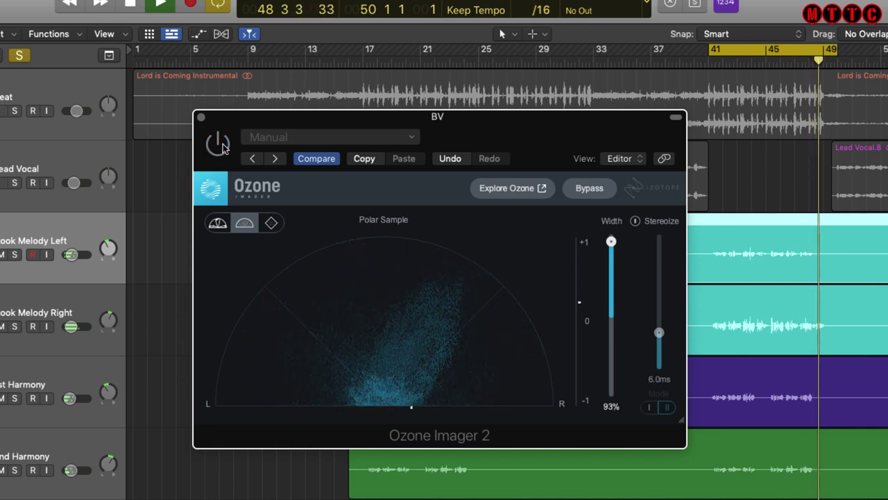
click(221, 144)
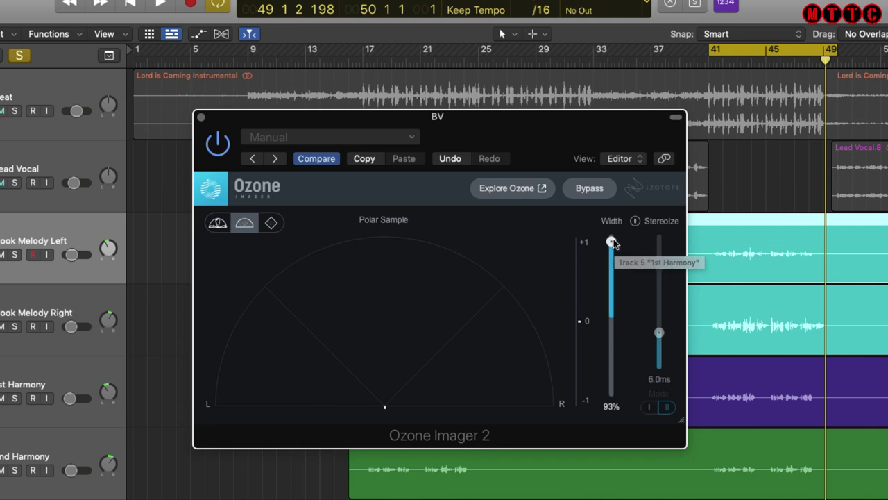
drag(612, 241, 634, 341)
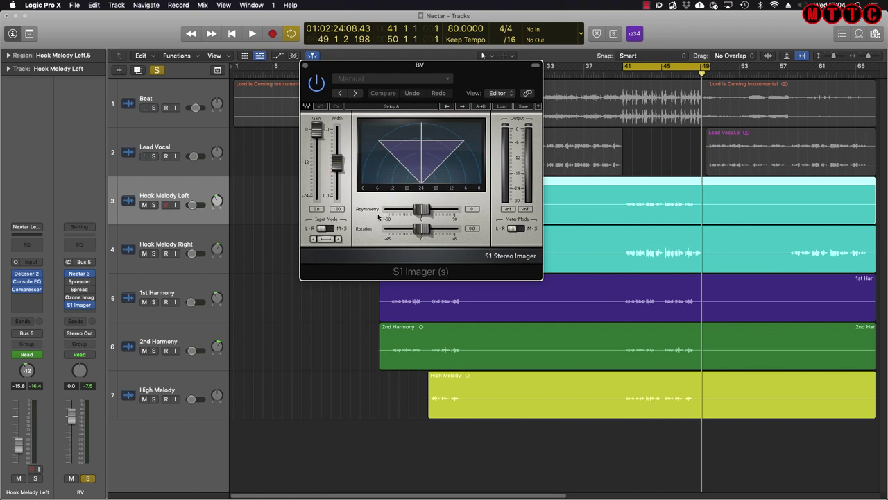
Set the S1 Imager width to 2.66 during playback and compare it with the plug-in bypassed.
key(space)
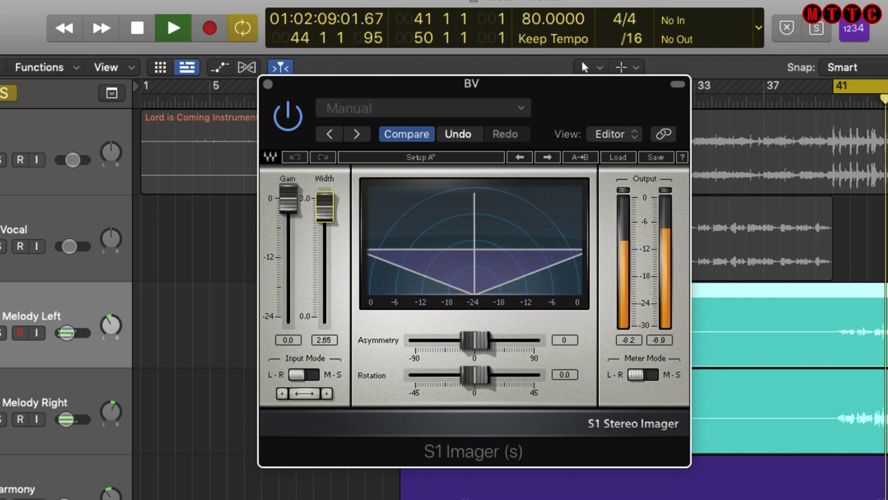
click(290, 114)
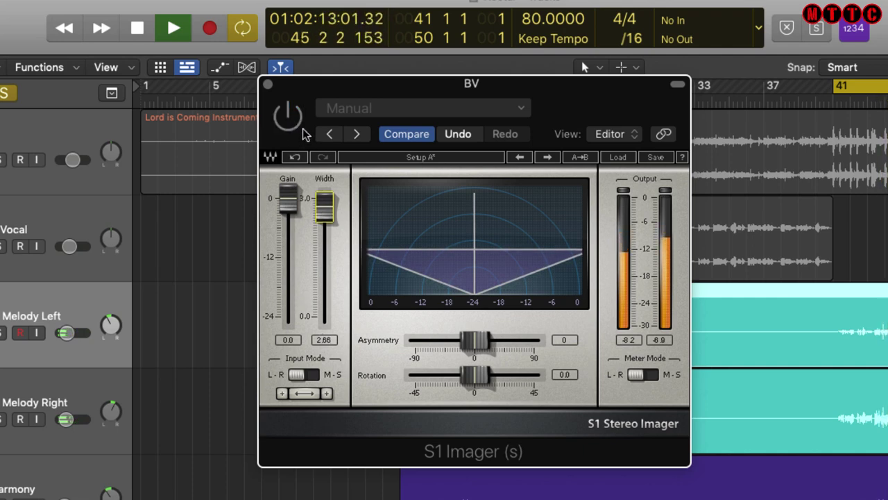
click(292, 120)
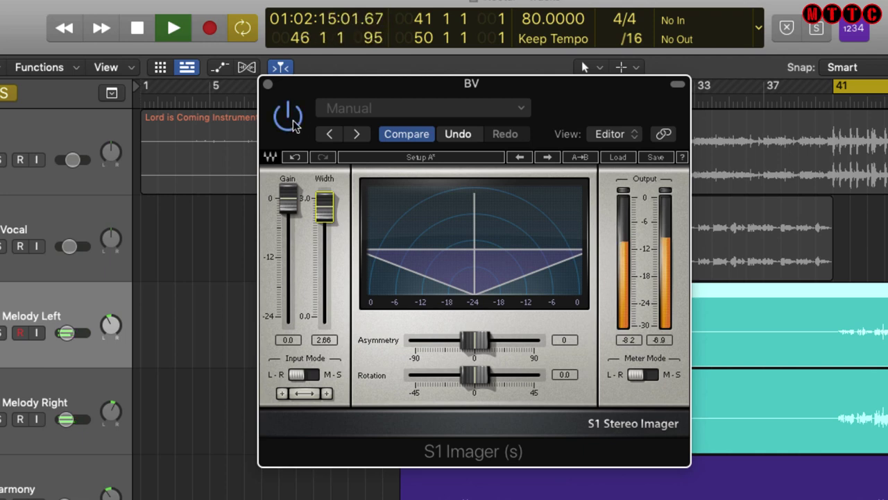
Set the S1 Imager asymmetry to -15 and rotation to -11.0, and compare the result with the plug-in bypassed.
drag(473, 340, 462, 340)
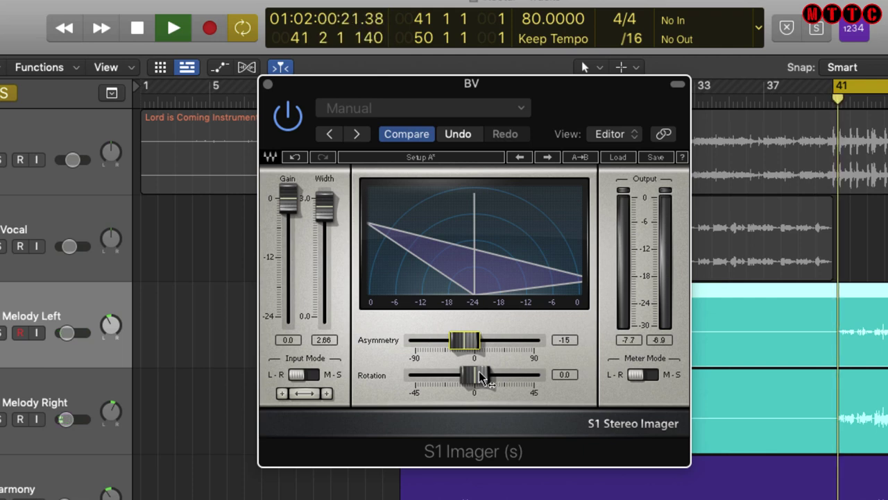
drag(479, 375, 464, 374)
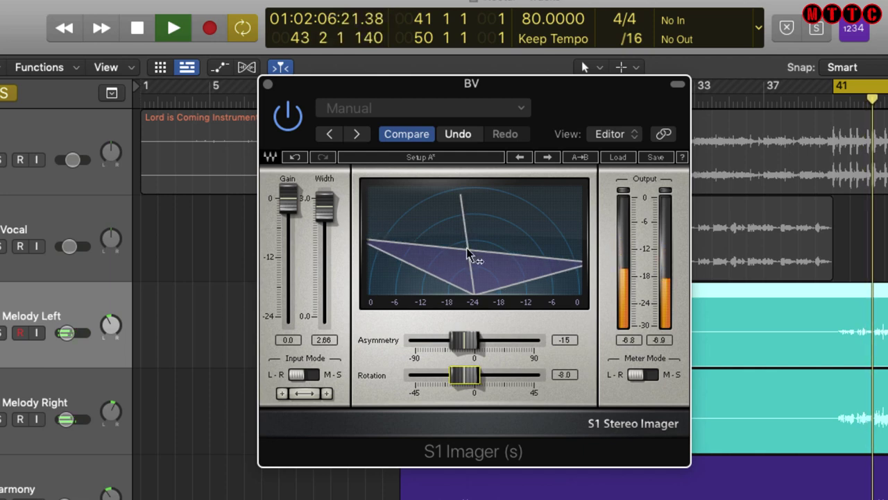
drag(461, 377, 457, 377)
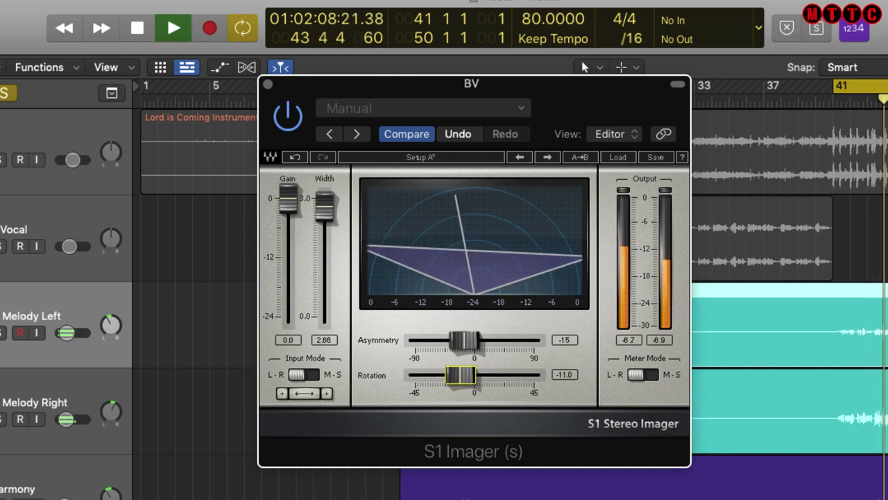
click(291, 113)
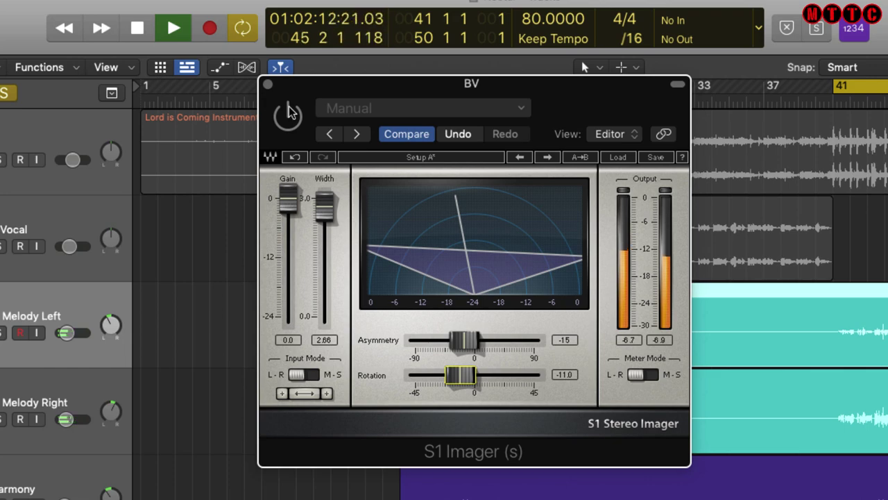
click(290, 112)
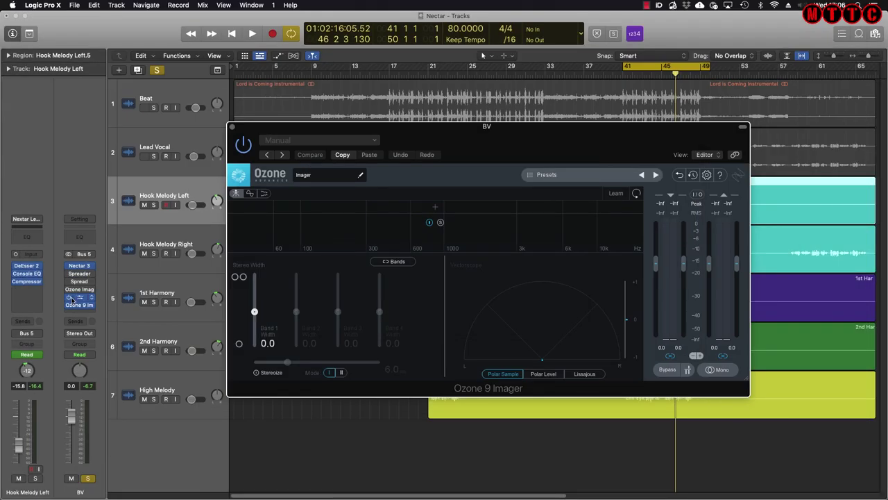
Bypass S1 Imager on the BV bus and load the Modern Width preset in Ozone 9 Imager.
click(70, 298)
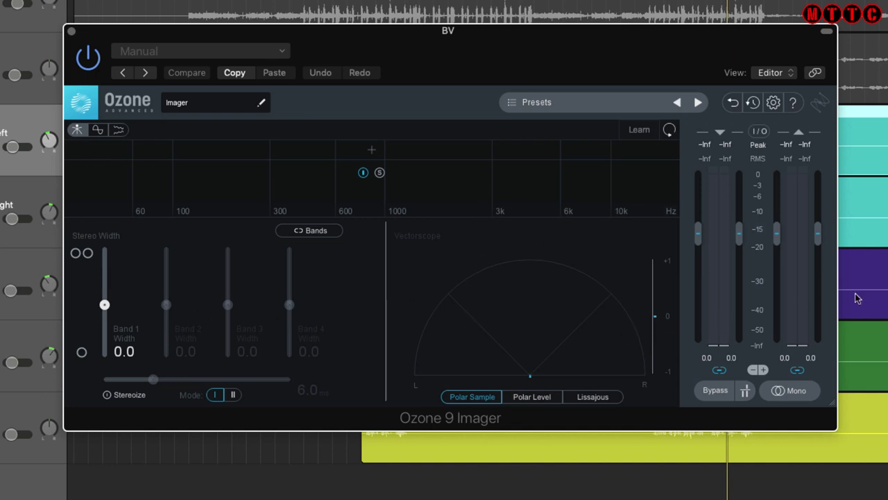
click(547, 104)
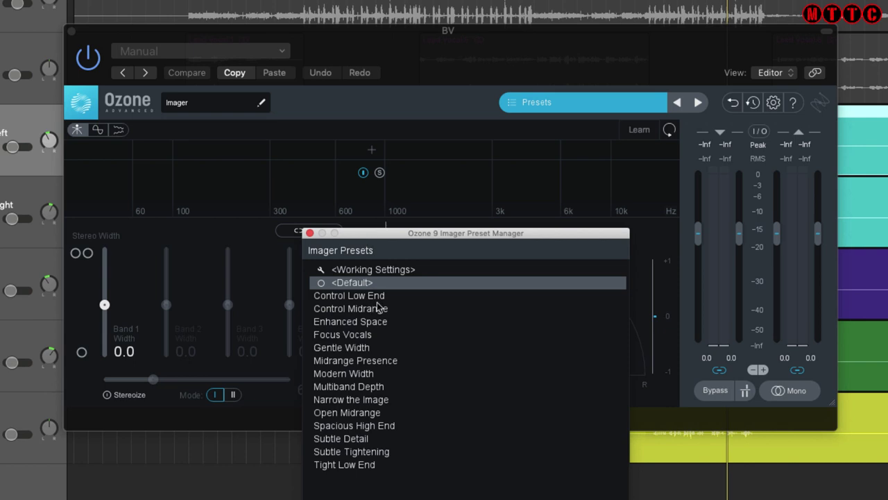
click(356, 375)
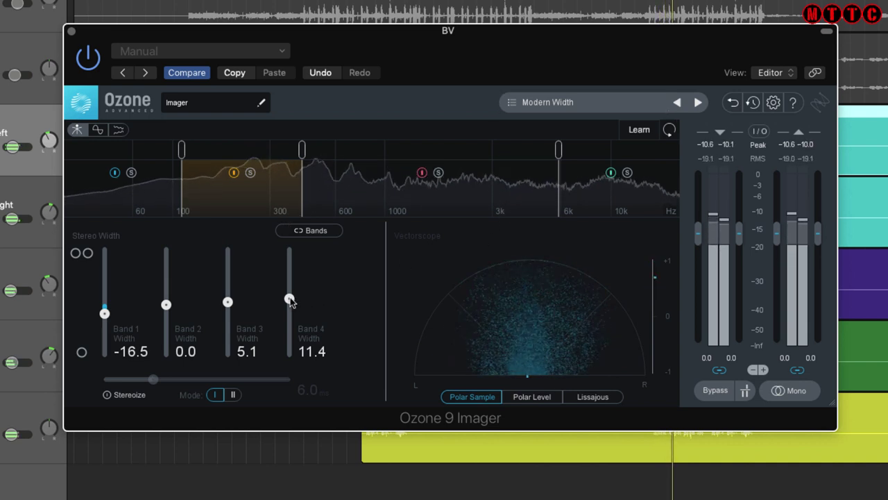
Try widths of 50.6 for Band 4, 51.9 for Band 3 and 57.0 for Band 2, comparing against the bypassed Ozone 9 Imager.
drag(289, 299, 290, 277)
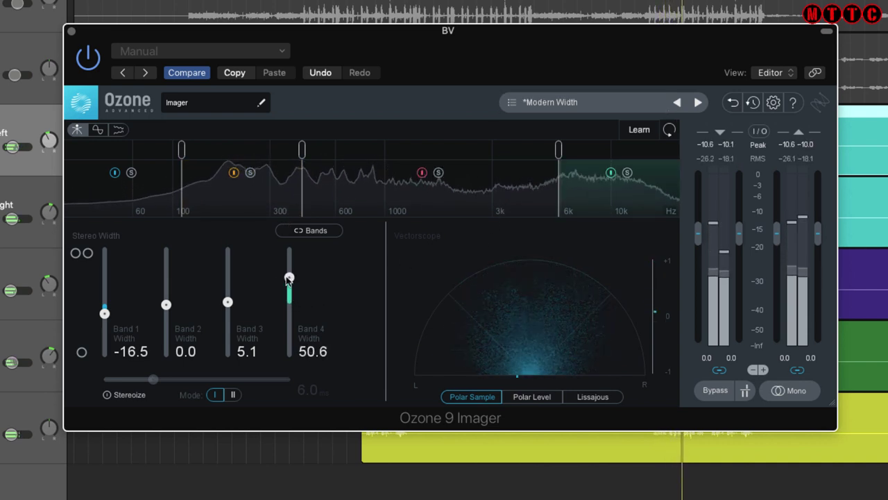
drag(229, 302, 227, 276)
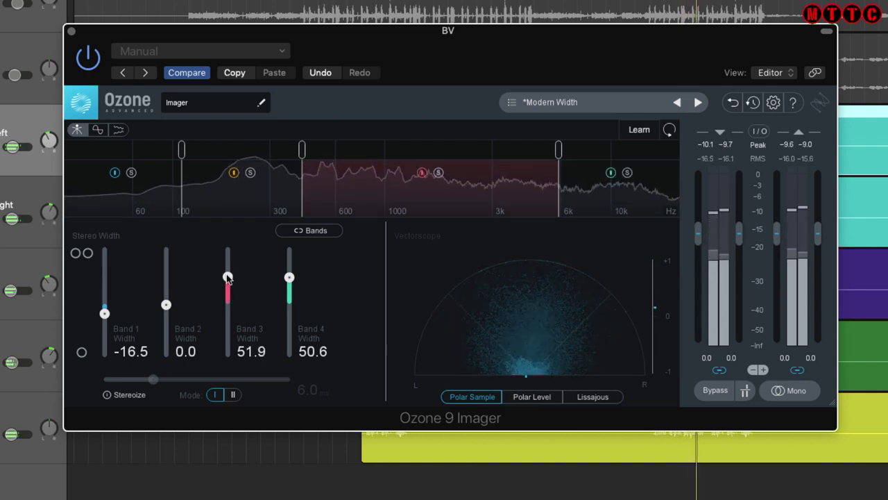
click(88, 61)
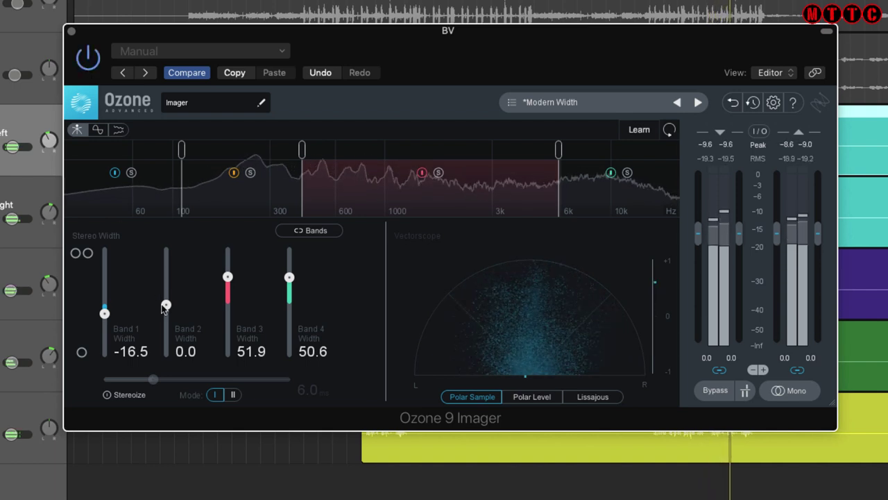
drag(166, 304, 167, 274)
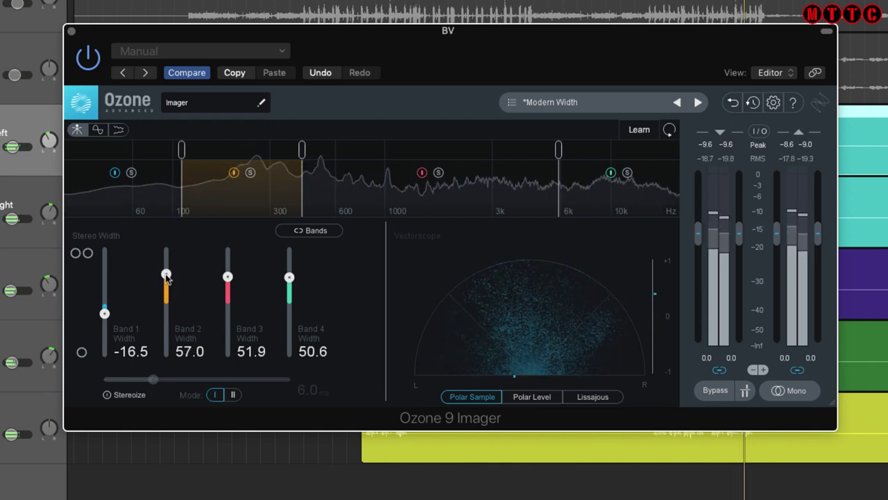
click(88, 55)
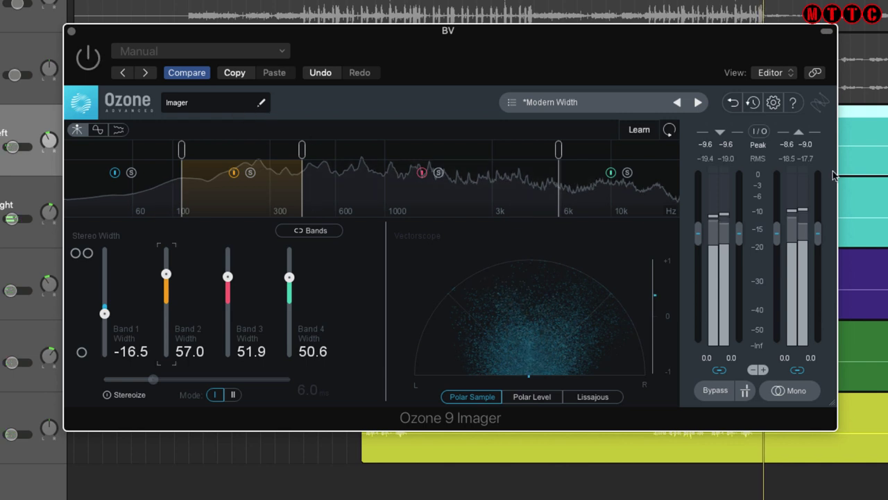
Load the Enhanced Space preset in Ozone 9 Imager and close the preset manager.
click(622, 101)
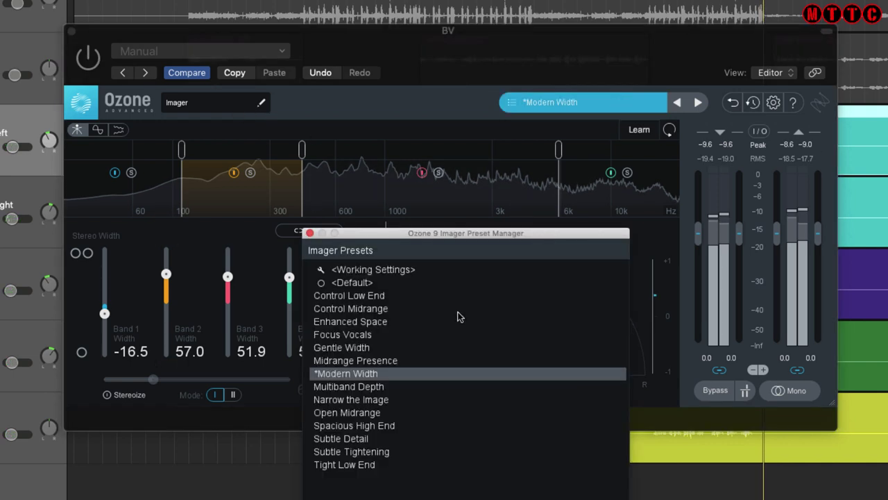
click(386, 321)
click(311, 232)
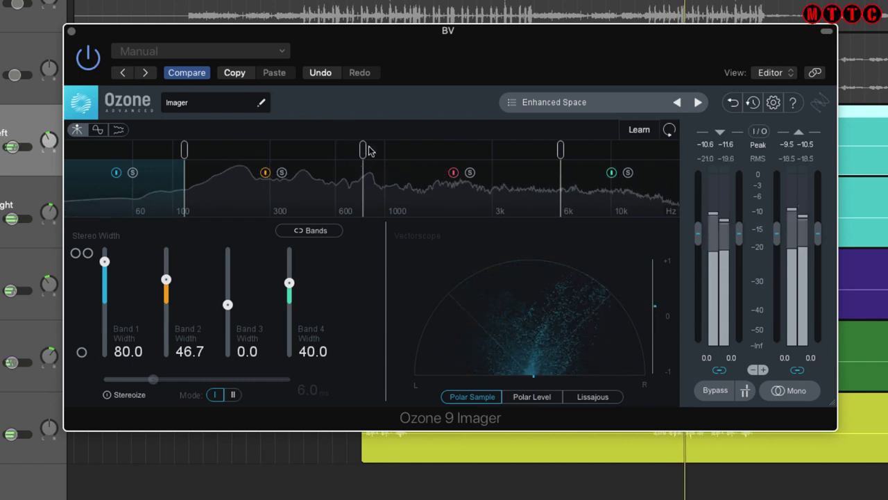
Move the upper crossover to 3.2k and the middle one to 842 Hz, raise the lowest crossover, and compare with Ozone 9 Imager bypassed.
drag(564, 154, 500, 148)
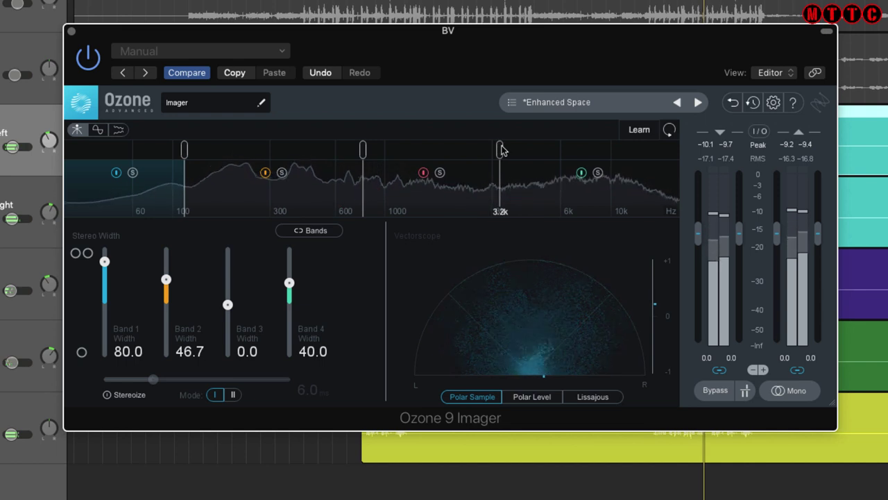
drag(366, 150, 368, 148)
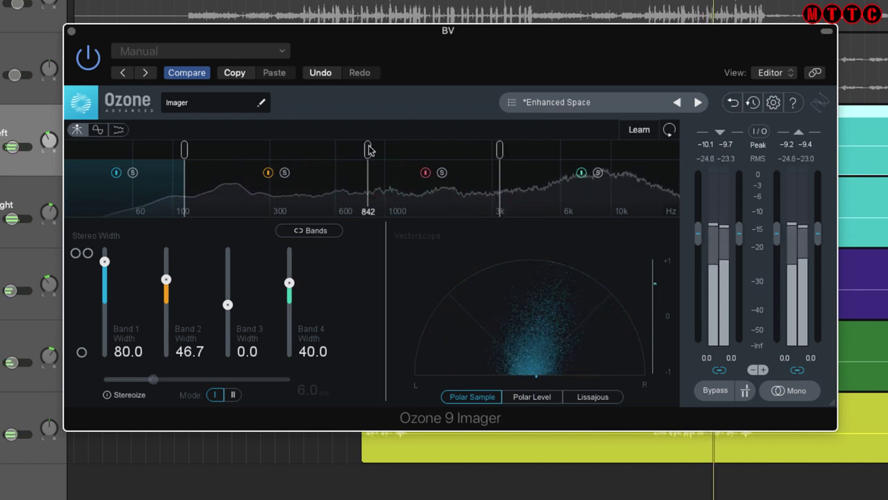
drag(186, 152, 245, 150)
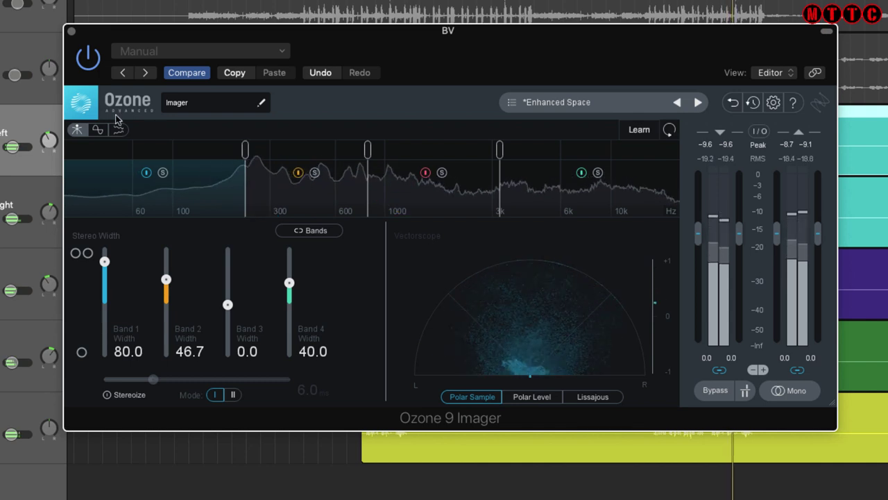
click(89, 61)
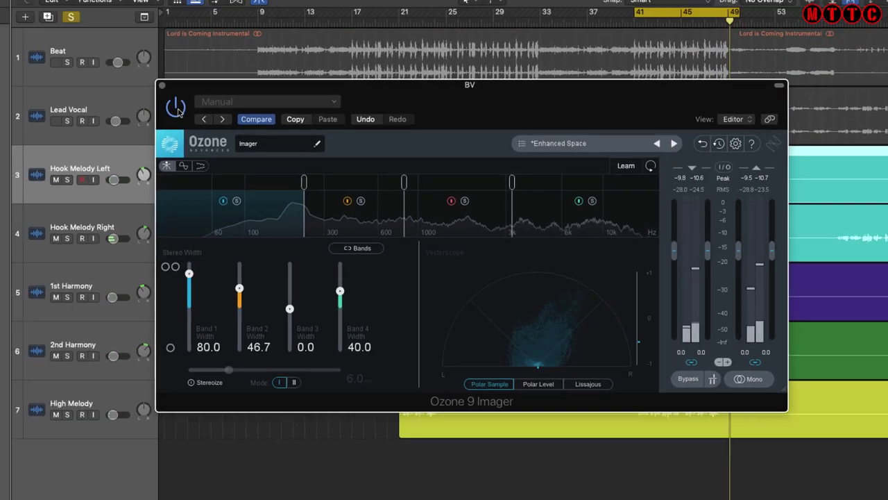
key(space)
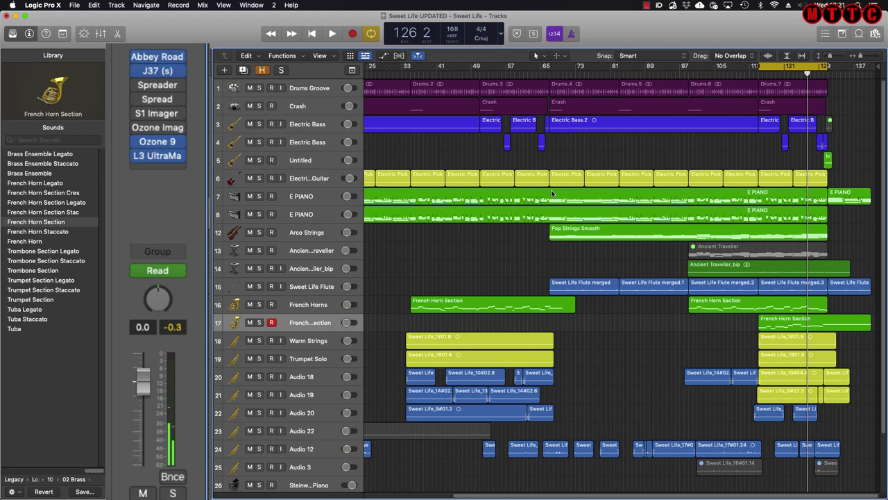
Compare the Sweet Life mix with the Imager module of Ozone 9 on and off on the I Do channel, and close the plug-in.
mouse_move(164, 142)
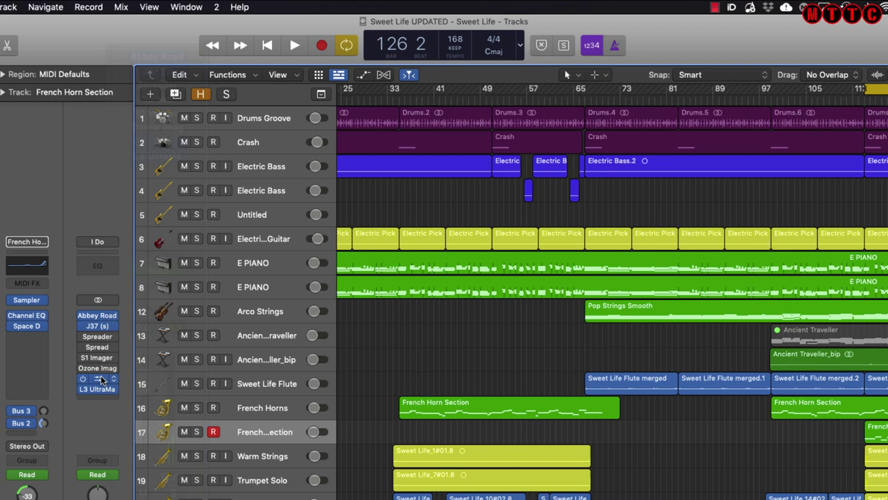
click(163, 142)
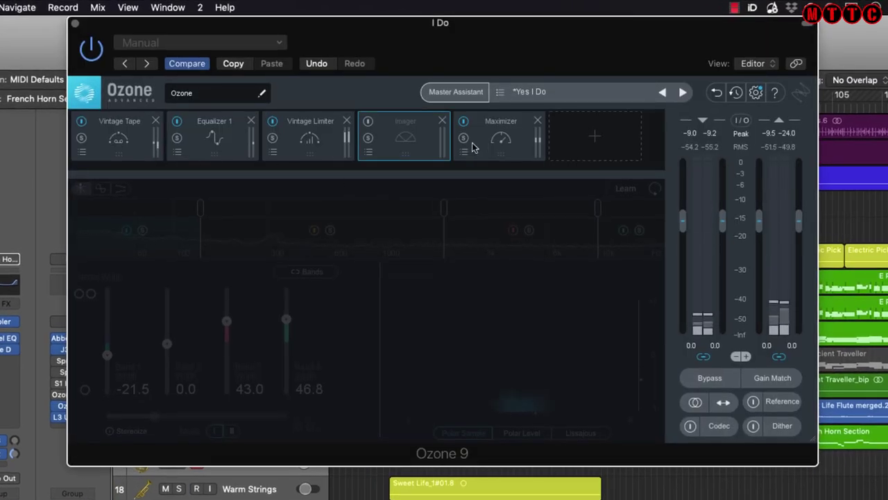
click(368, 122)
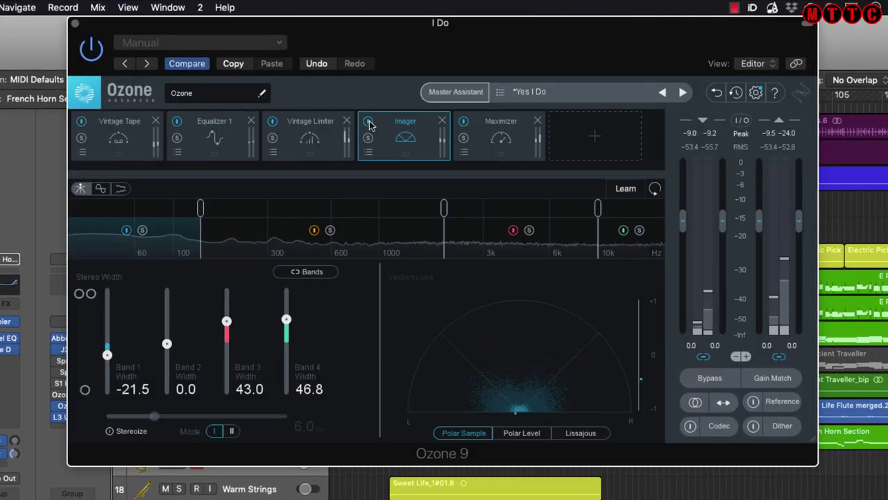
click(368, 122)
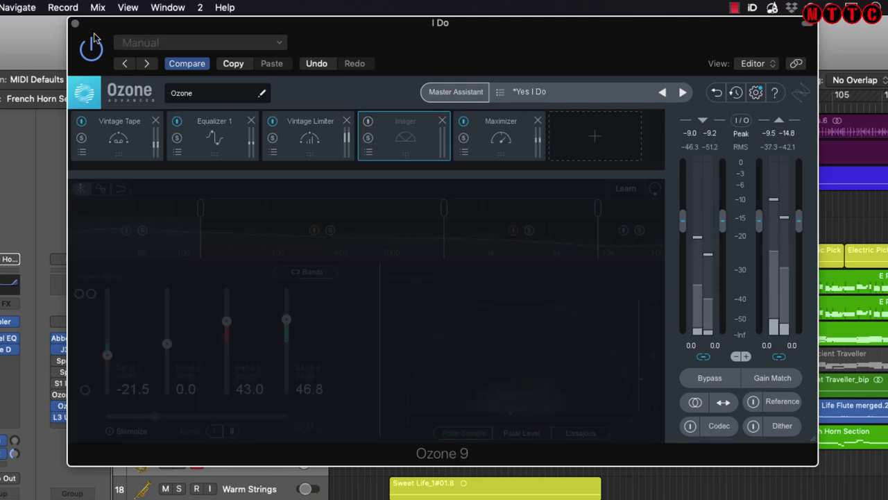
click(75, 23)
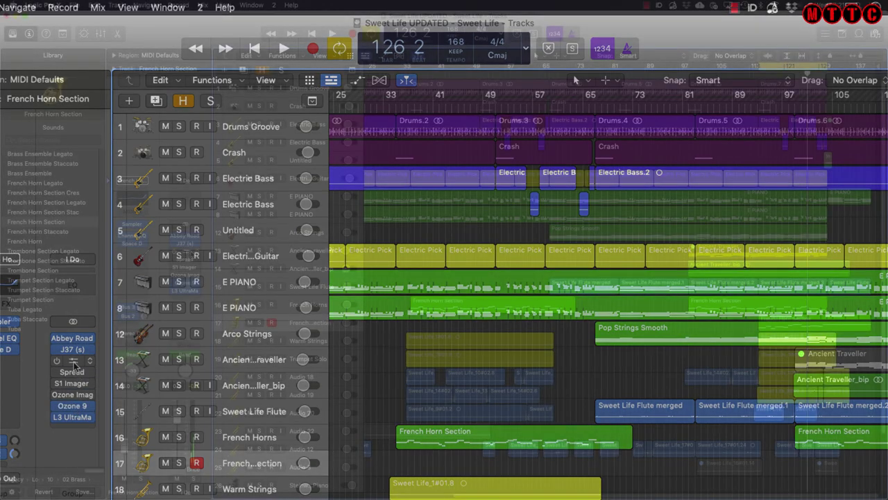
Compare the Sweet Life mix with Spreader on and off on the I Do channel, then stop playback and close the plug-in.
click(73, 370)
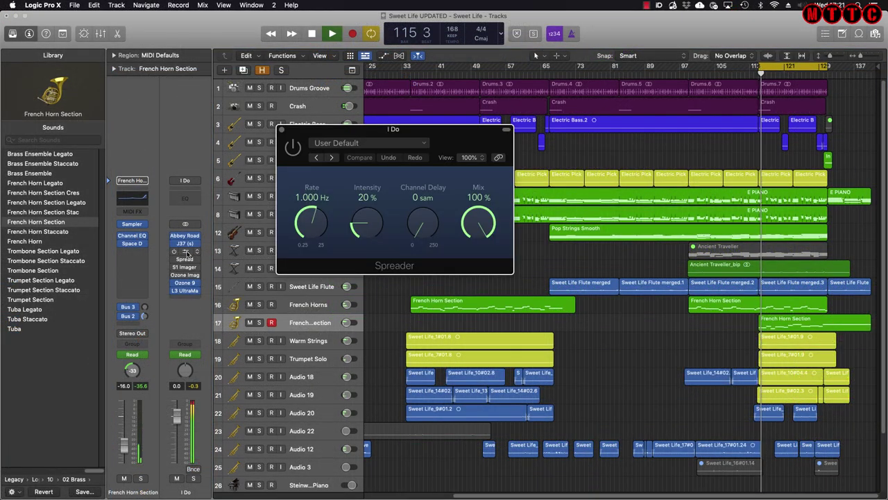
drag(446, 142, 512, 102)
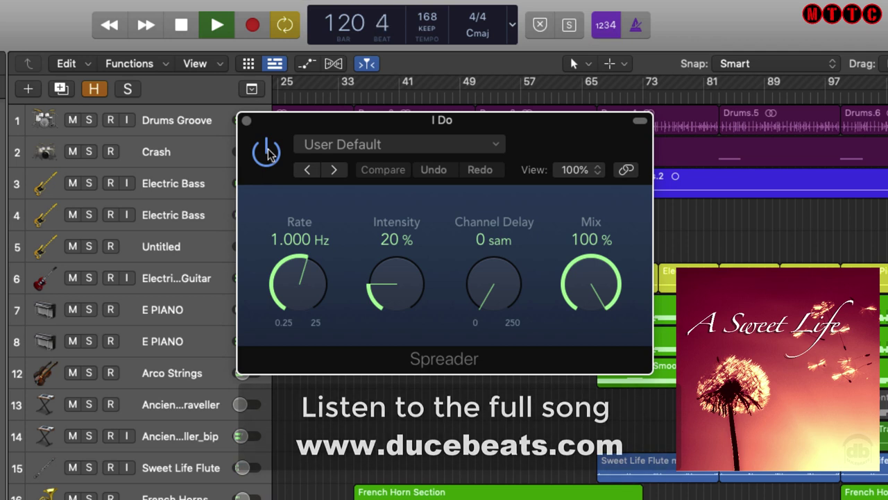
click(267, 152)
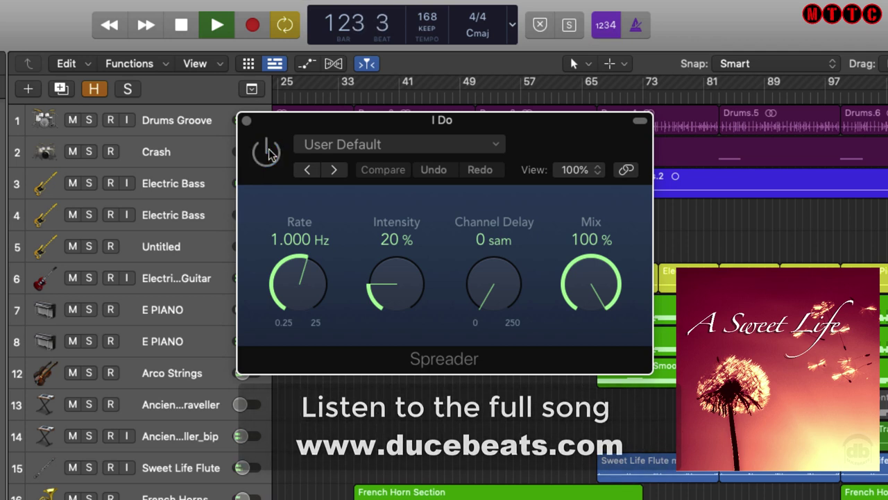
click(268, 151)
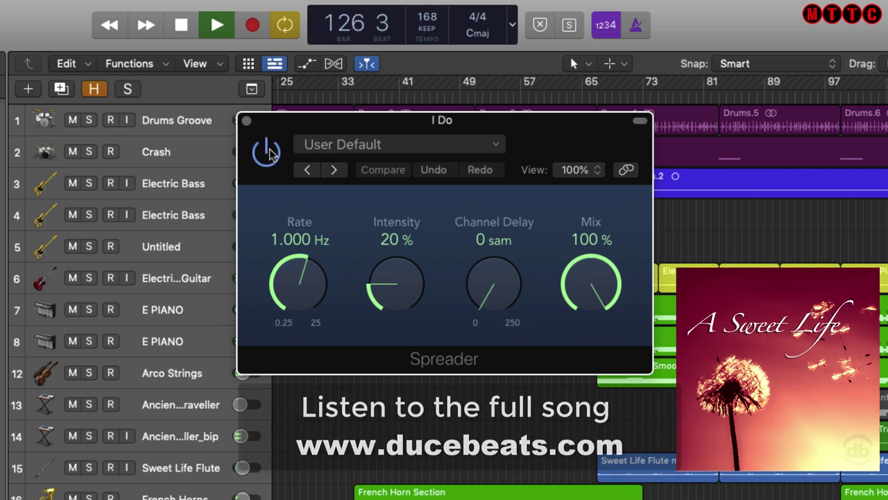
key(space)
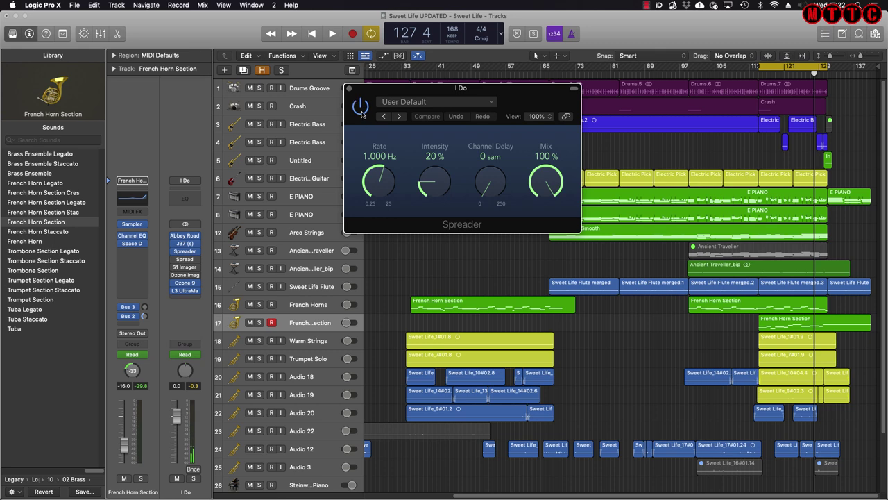
key(super+w)
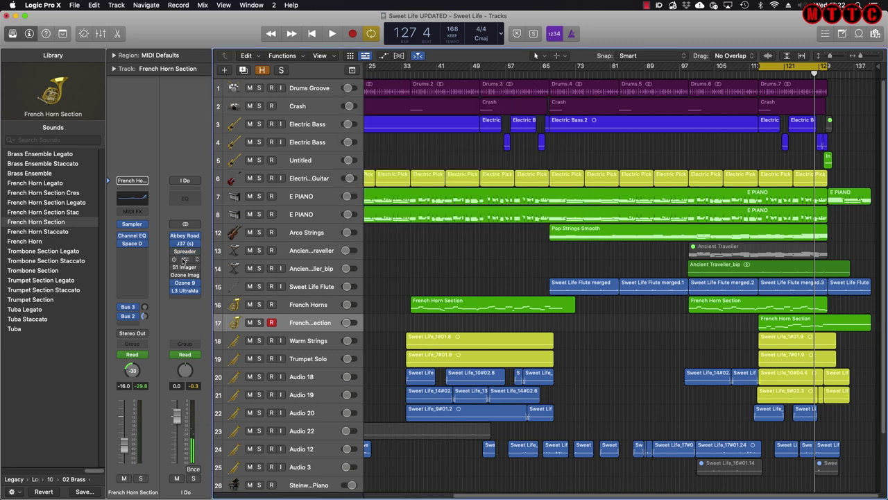
Open Stereo Spread on the I Do channel, load its Light HF Spread preset during playback, and compare with the plug-in bypassed.
click(186, 258)
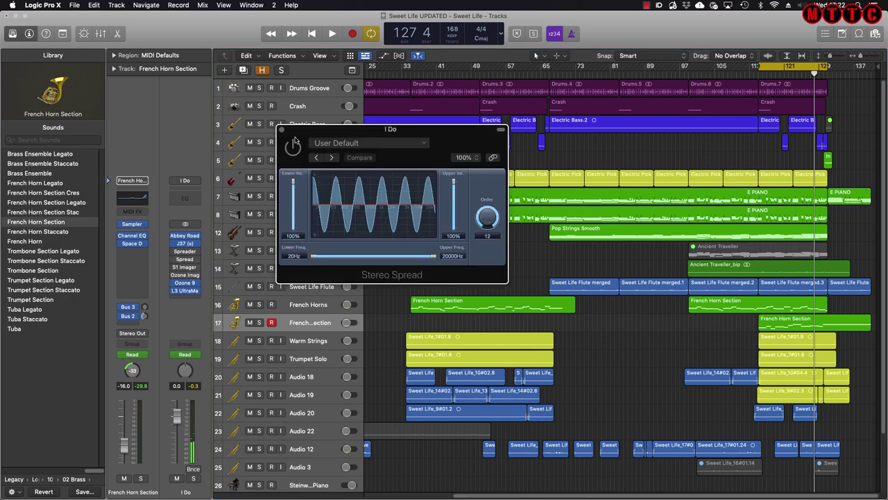
key(space)
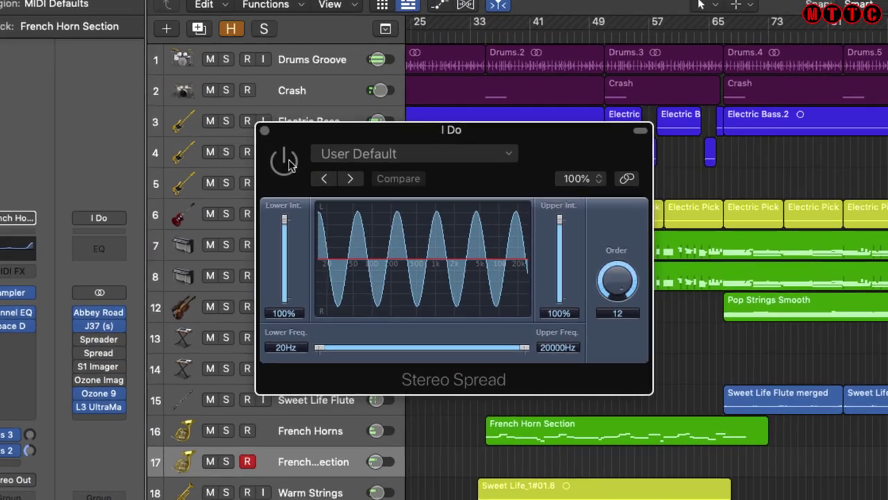
click(293, 149)
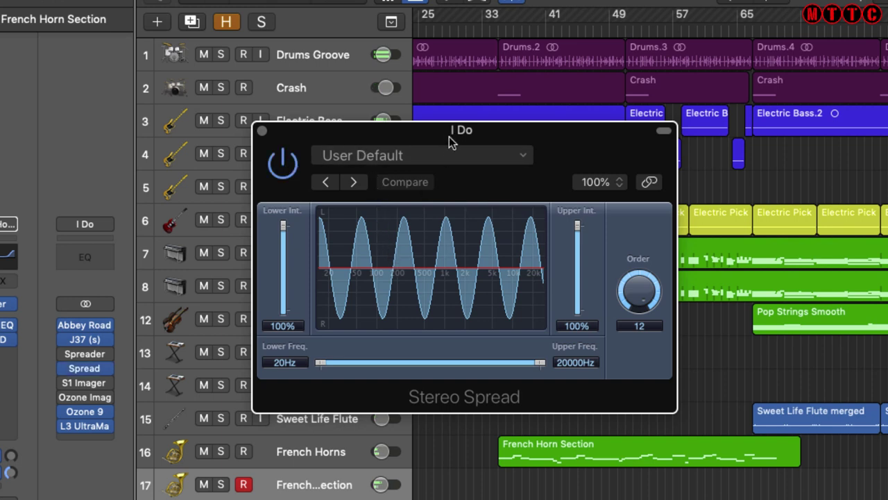
click(354, 183)
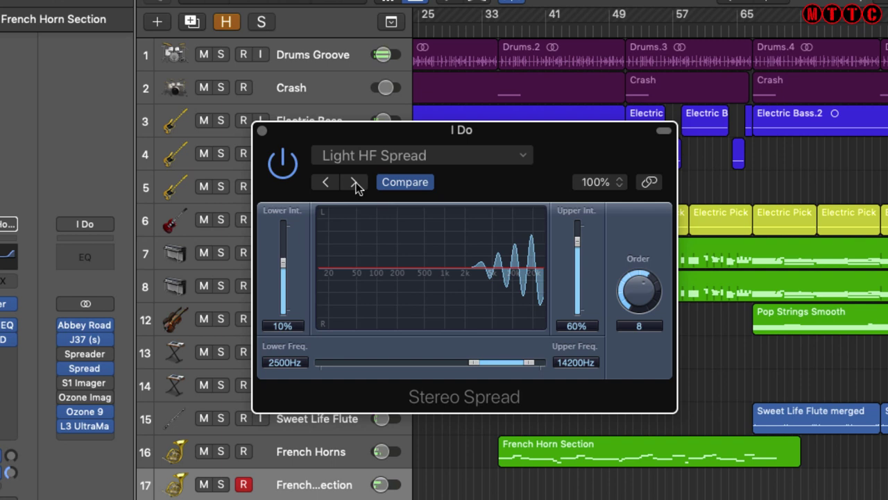
click(285, 172)
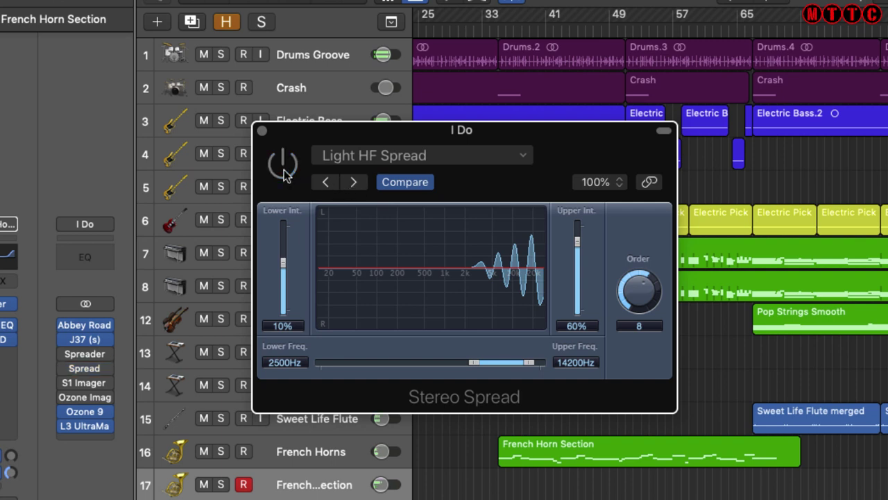
click(284, 172)
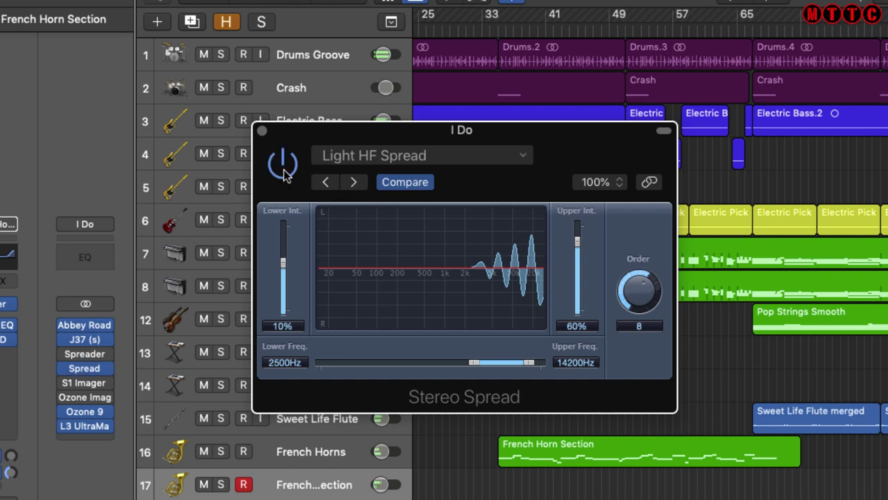
Audition the Light LF & HF, Medium HF and Medium LF & HF Spread presets in turn, comparing each with Stereo Spread bypassed.
click(350, 184)
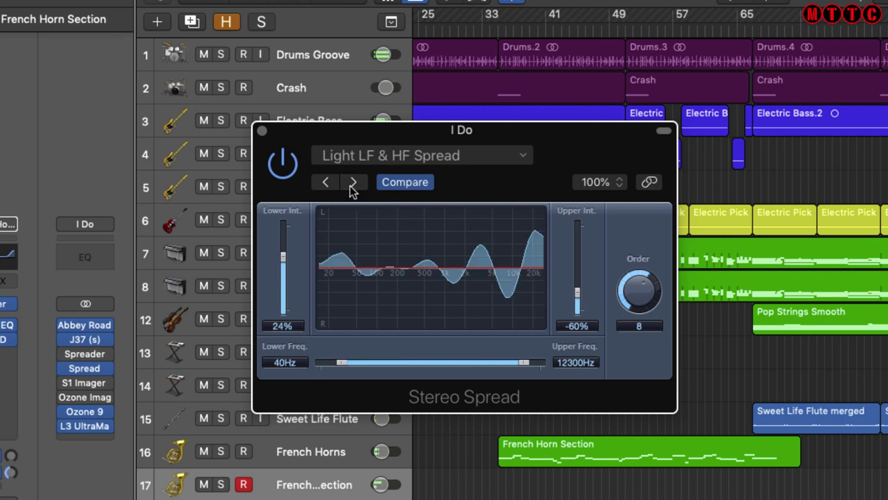
click(292, 170)
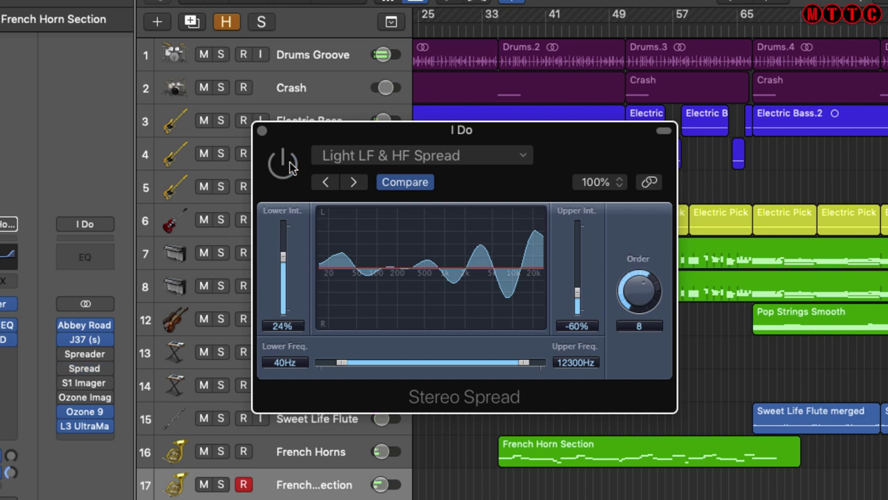
click(291, 168)
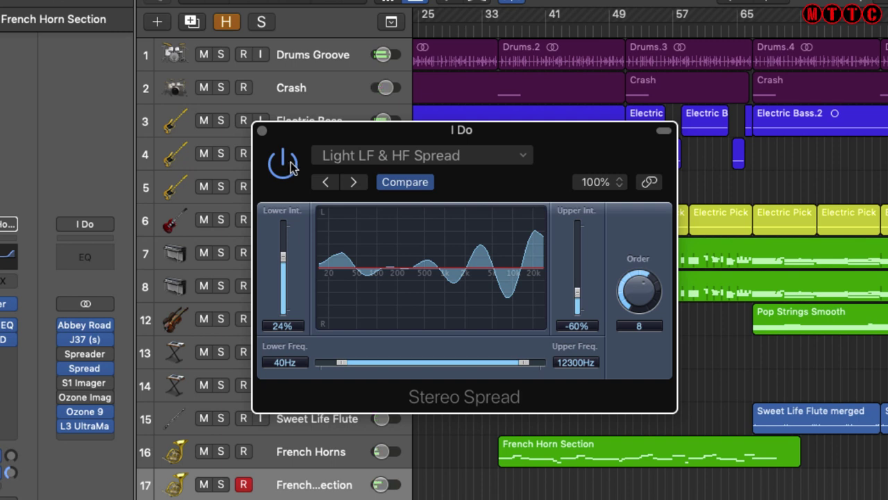
click(354, 184)
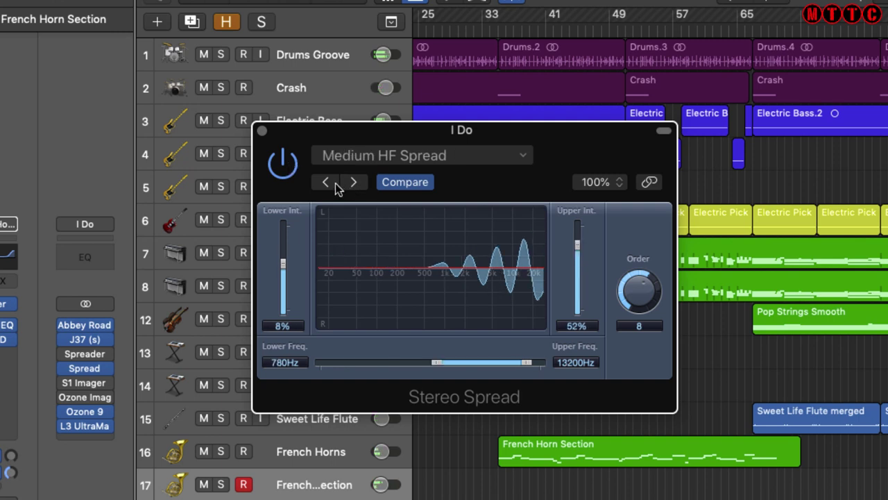
click(292, 162)
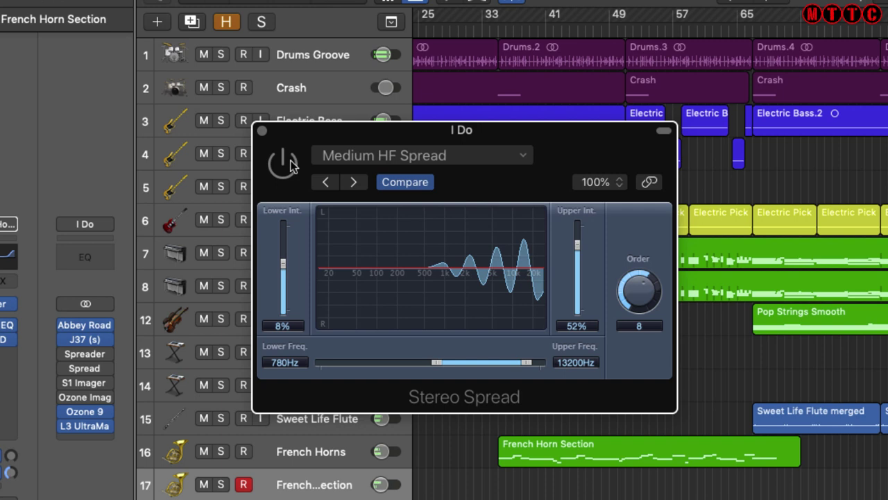
click(292, 163)
click(355, 181)
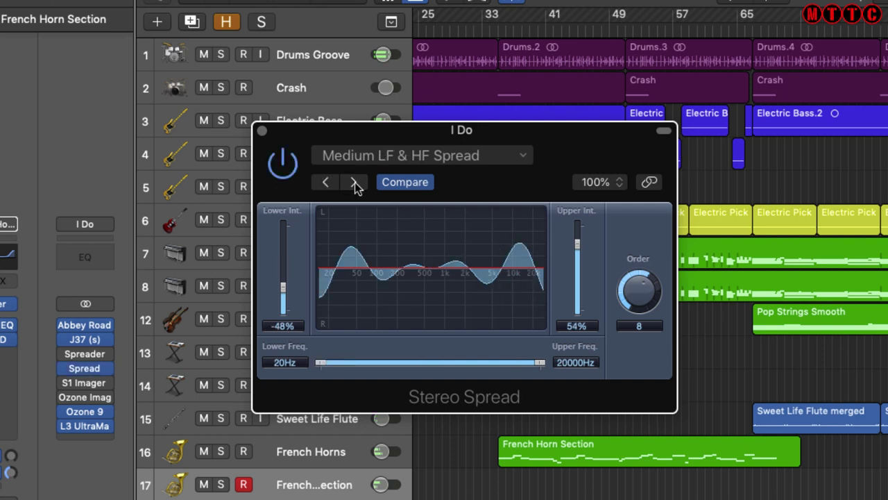
click(291, 171)
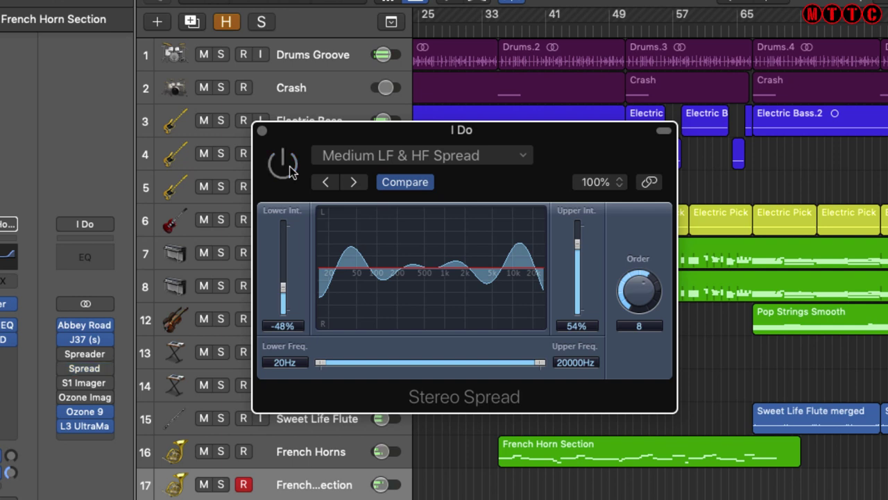
click(291, 171)
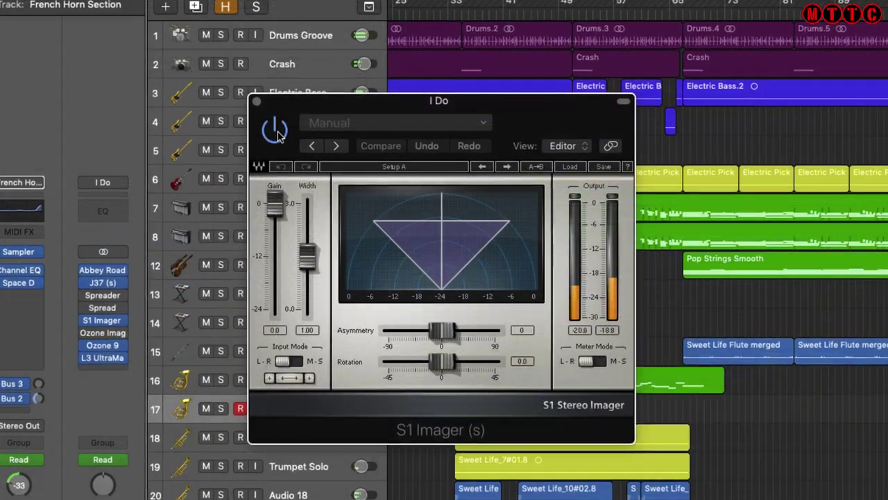
Raise the S1 Imager width to 1.71 on the I Do channel and compare the mix with the plug-in bypassed.
drag(307, 257, 307, 232)
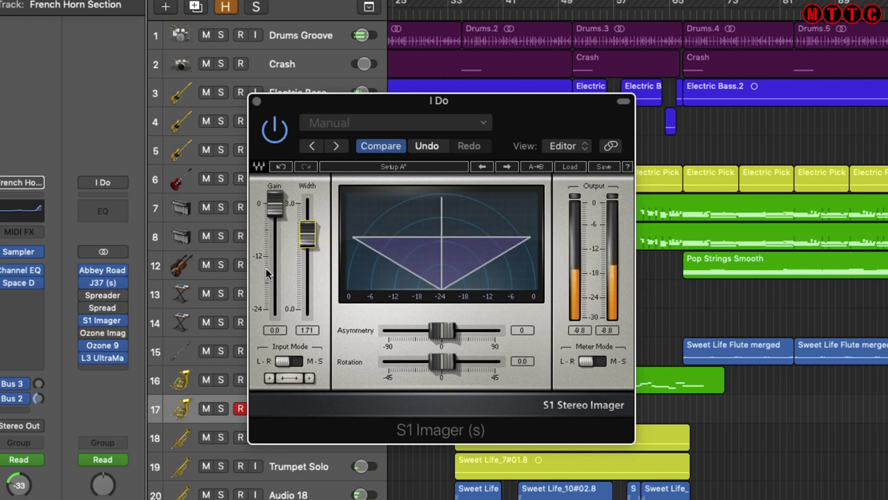
click(275, 128)
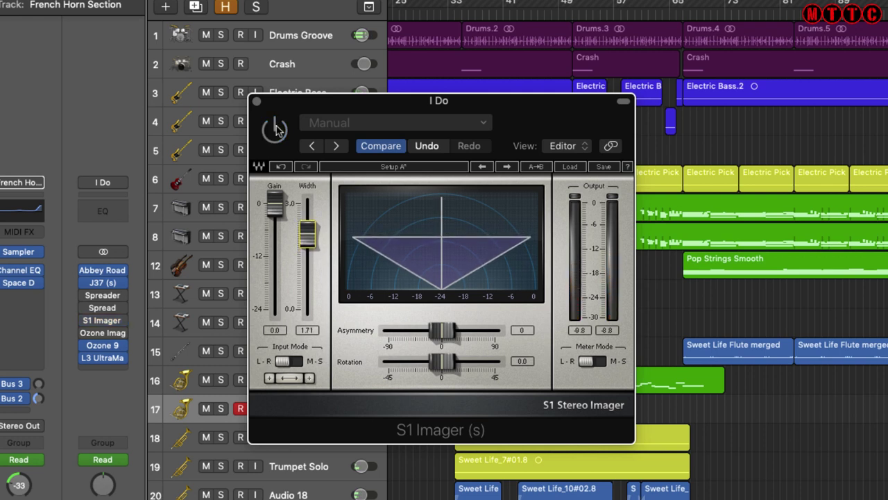
click(275, 128)
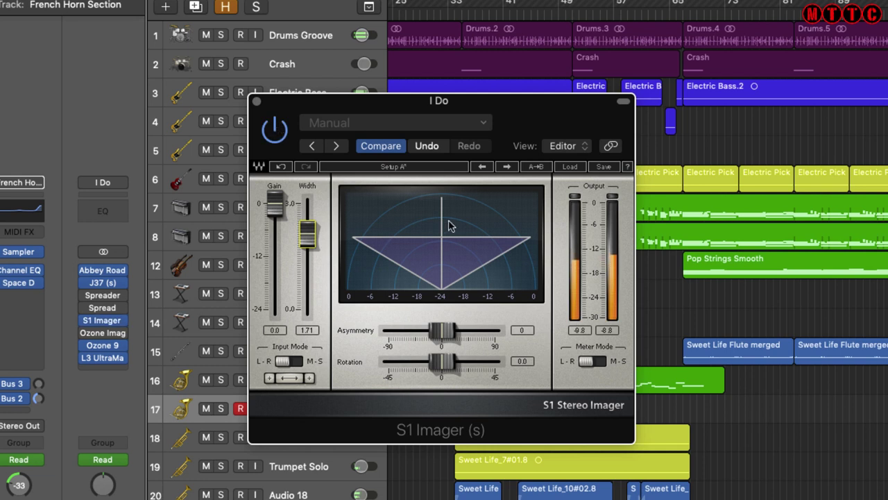
Set the S1 Imager's asymmetry to 7 and rotation to 6.0, and compare the mix with the plug-in bypassed.
click(442, 331)
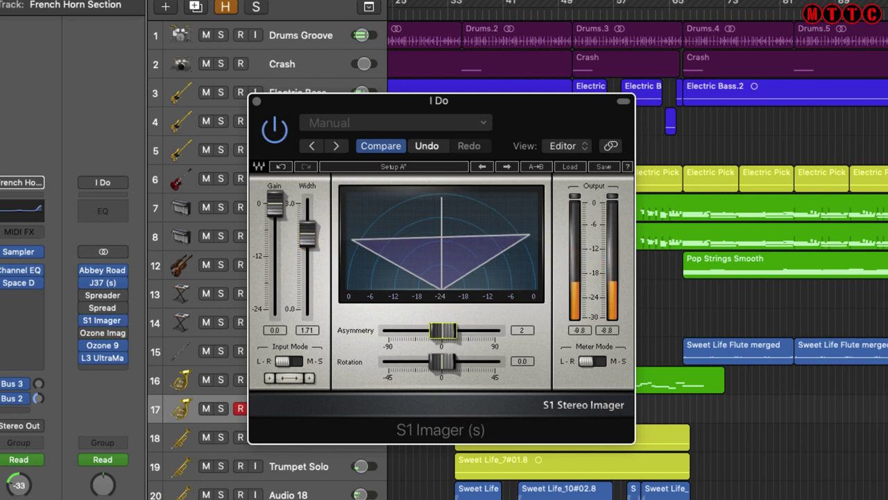
drag(443, 331, 446, 331)
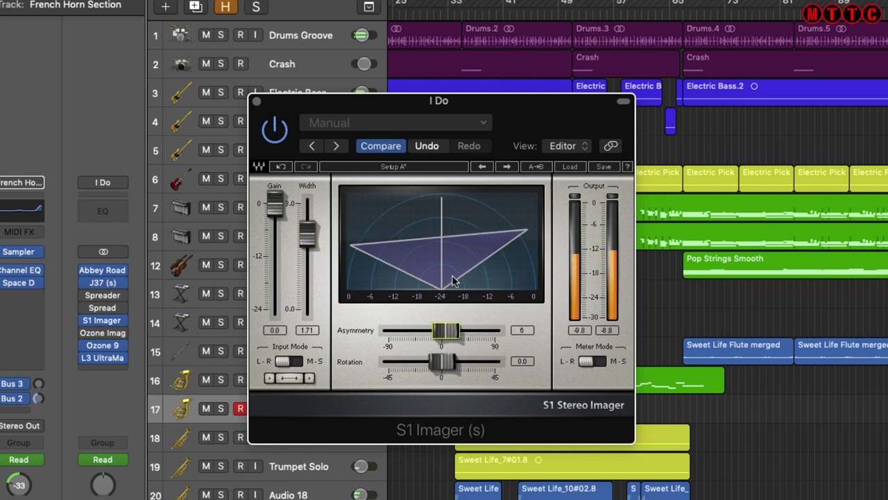
click(444, 361)
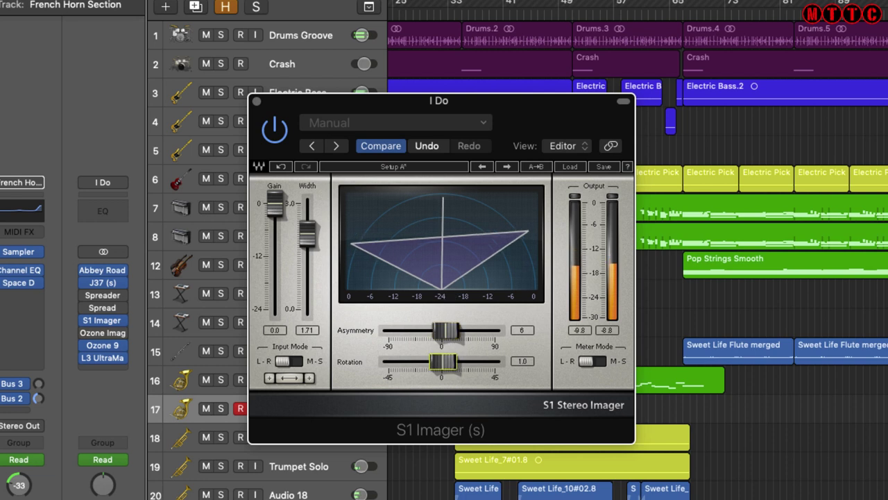
drag(444, 361, 452, 361)
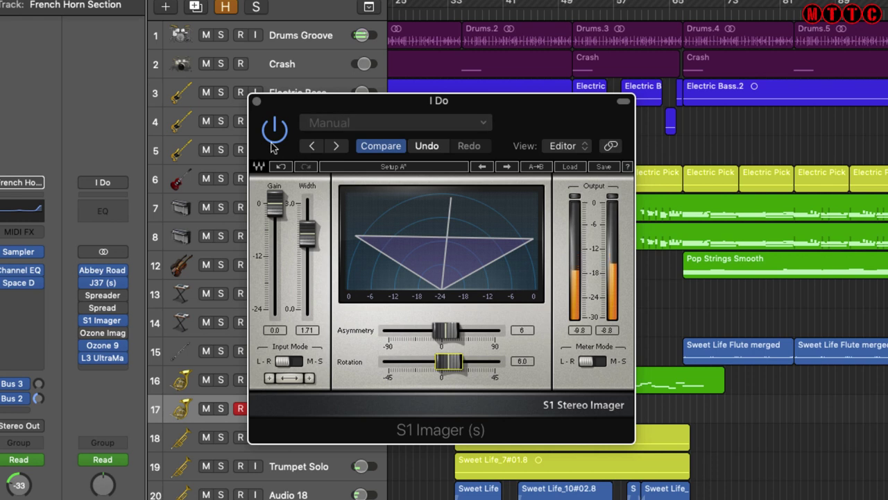
click(458, 332)
drag(458, 332, 459, 331)
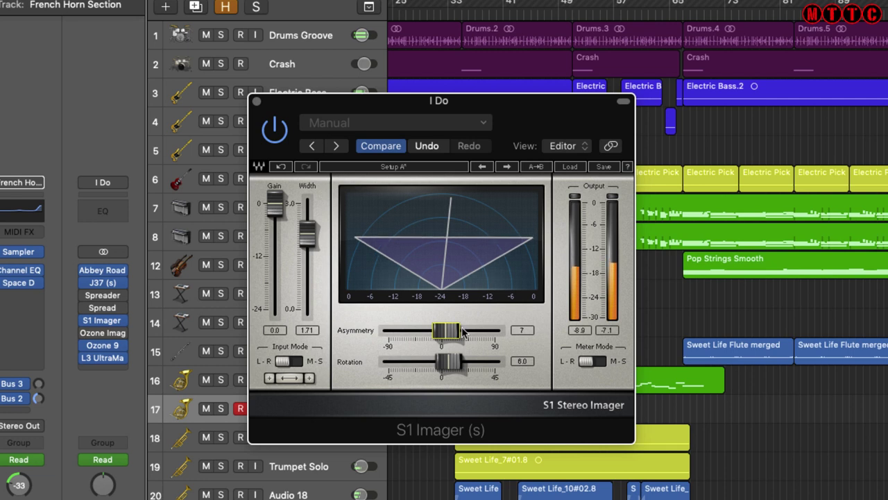
click(272, 131)
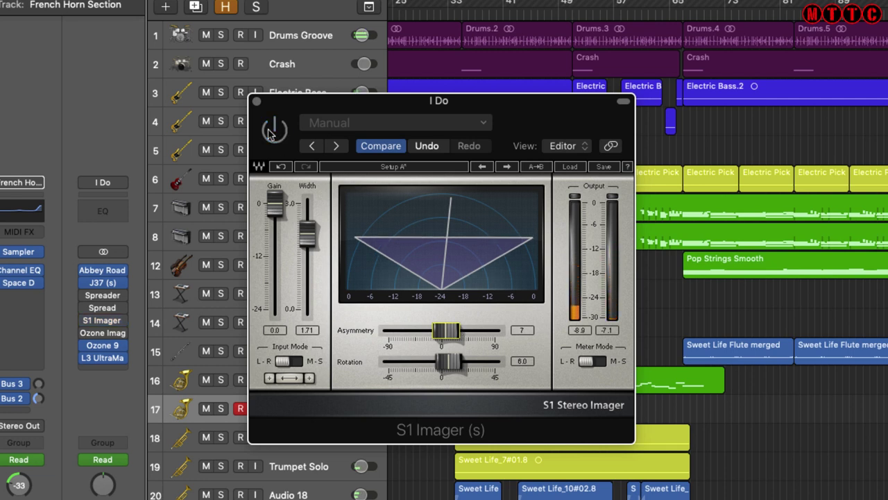
click(273, 130)
Increase the S1 Imager width to 2.09 and compare the wider mix with the plug-in bypassed.
drag(307, 235, 308, 224)
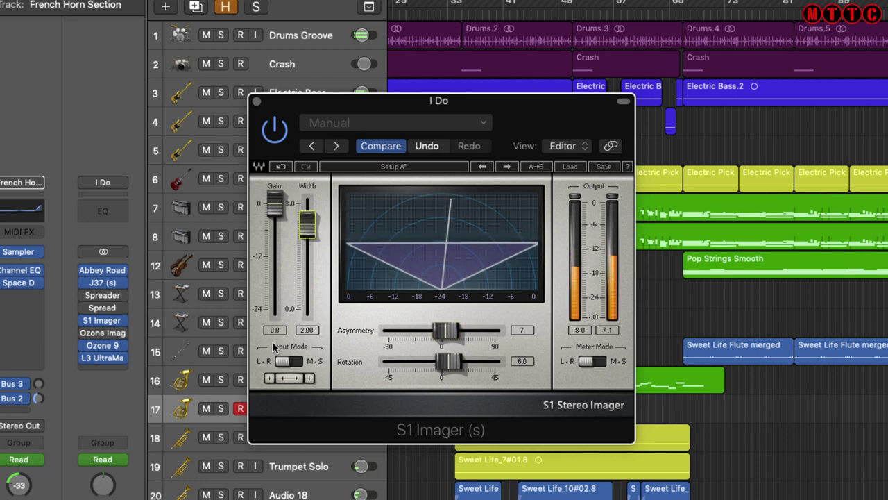
click(266, 134)
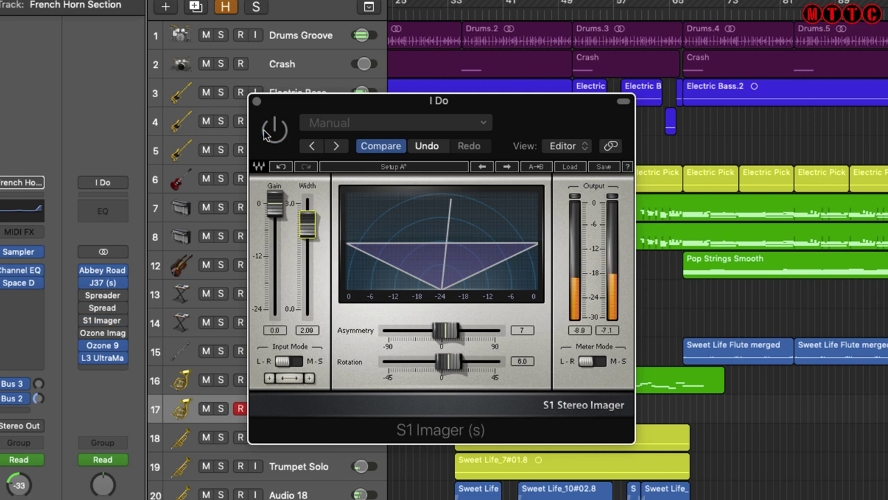
click(266, 134)
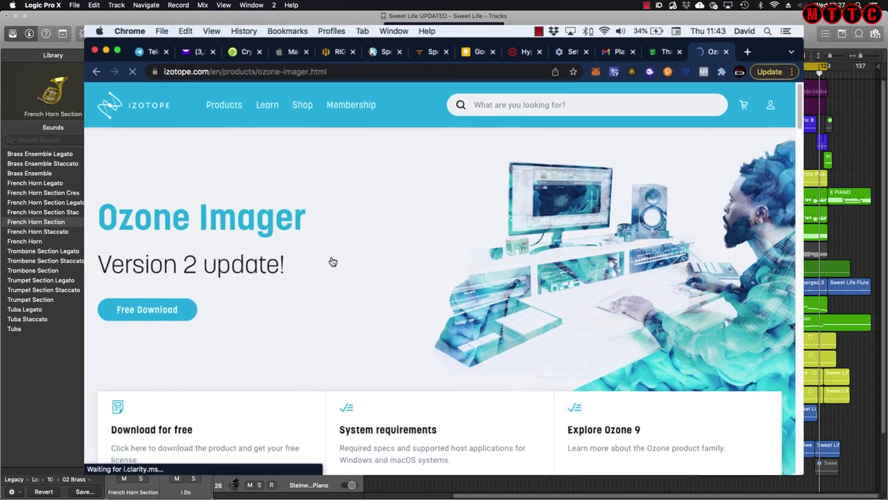
Look over the Ozone Imager product page with its free download on the iZotope website in Chrome.
scroll(327, 261, down, 2)
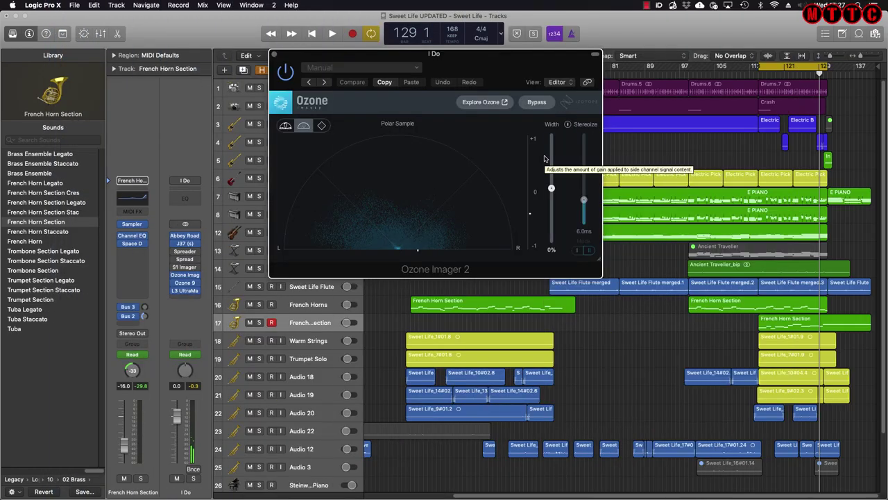
Play the mix in Logic Pro X and raise the Width of Ozone Imager 2 on the I Do channel to 100%.
key(space)
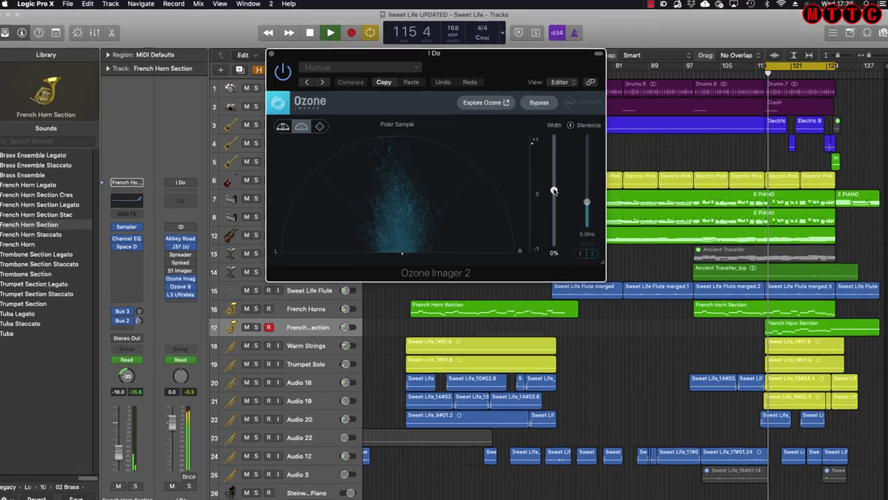
drag(552, 189, 551, 178)
drag(665, 273, 662, 183)
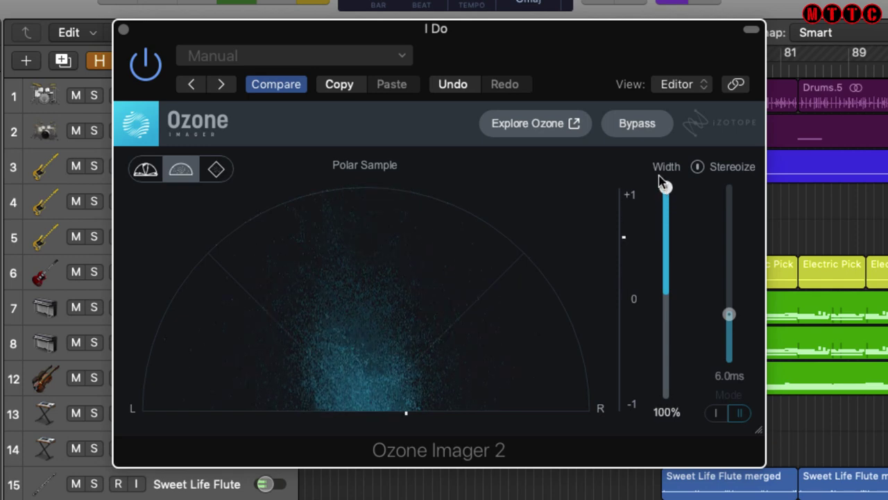
Compare the mix with Ozone Imager 2 on the I Do channel switched off and on, and leave it off.
click(149, 66)
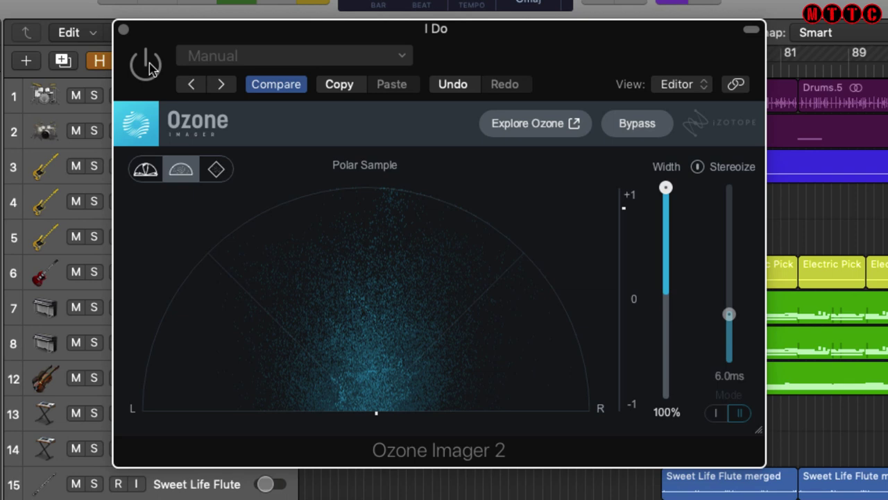
click(149, 66)
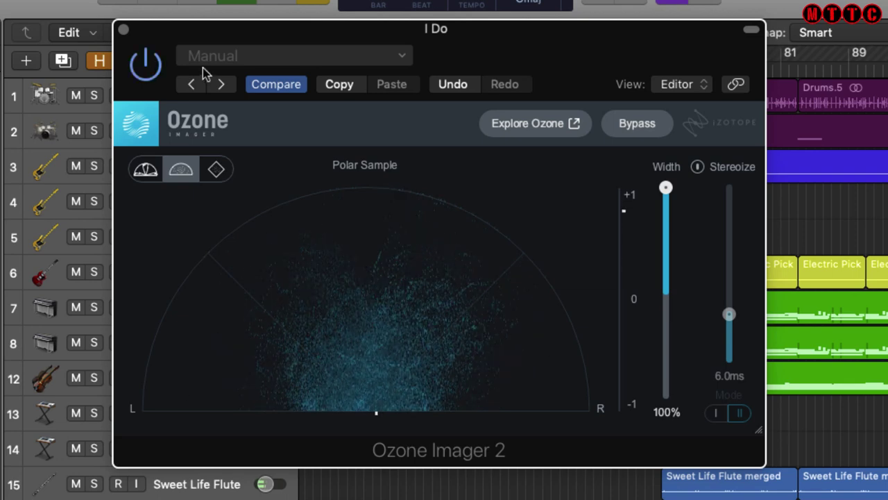
click(138, 70)
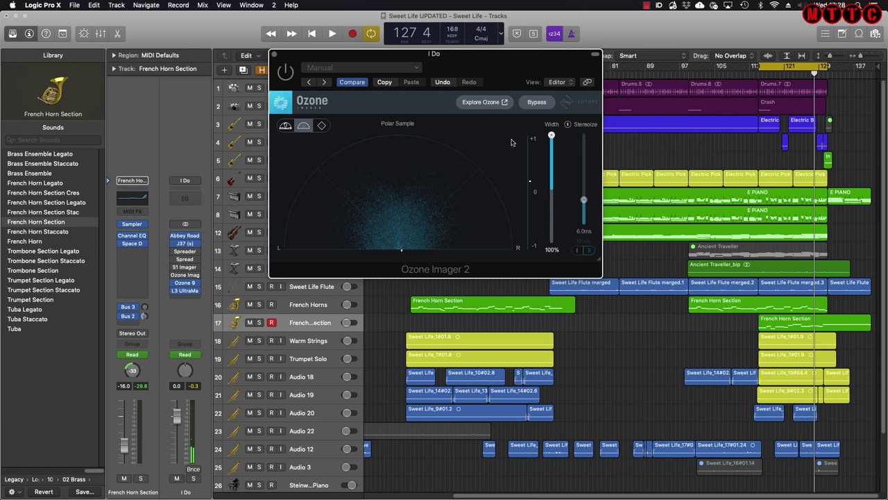
drag(492, 63, 497, 64)
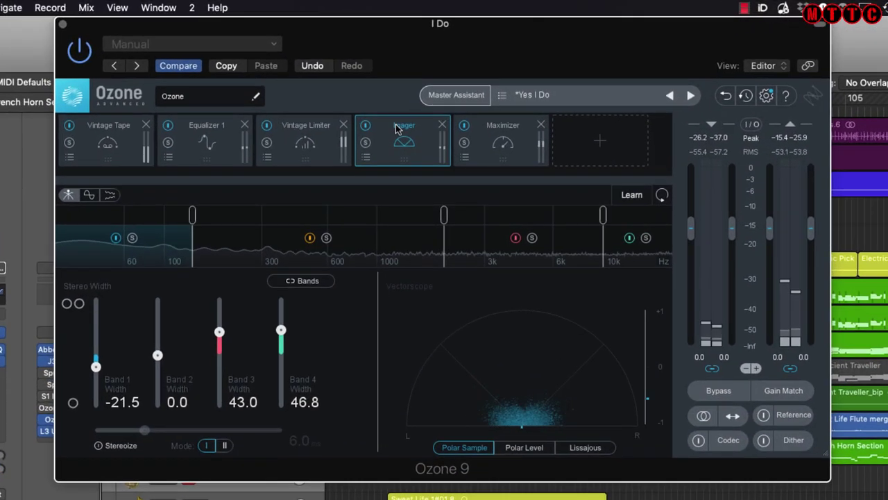
Load the Modern Width preset into the Ozone 9 Imager module and compare the mix with the module bypassed.
click(366, 158)
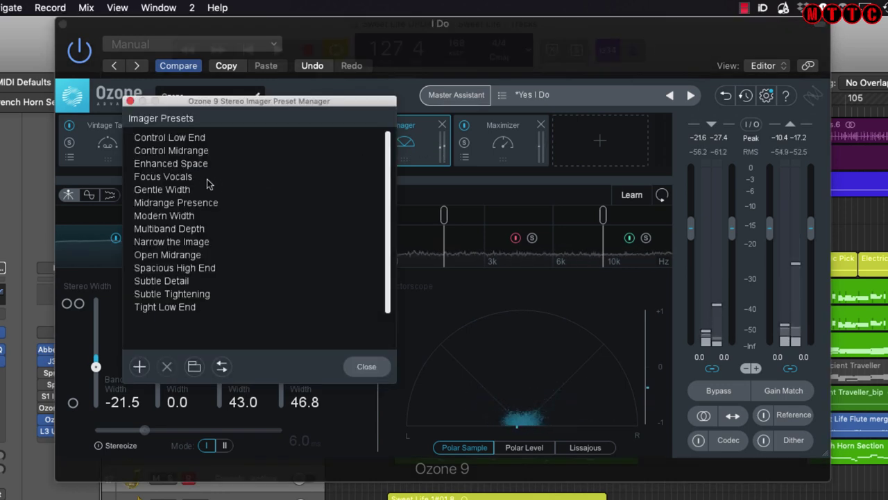
click(177, 218)
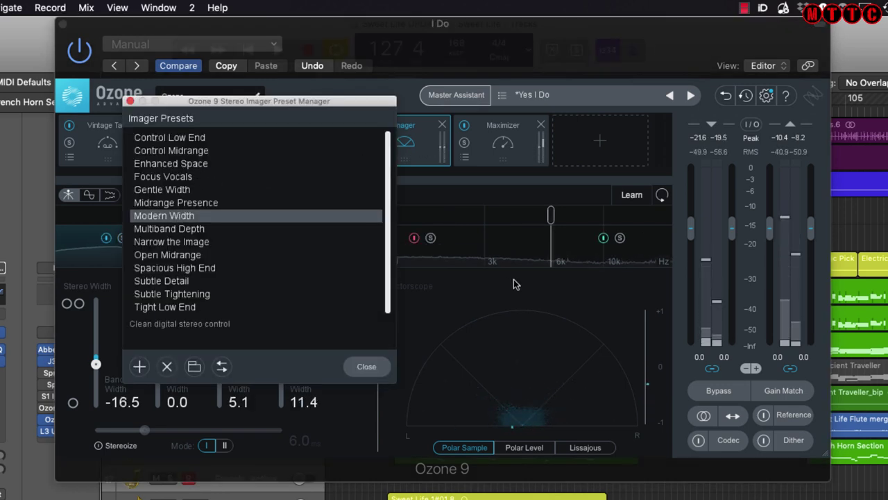
click(366, 365)
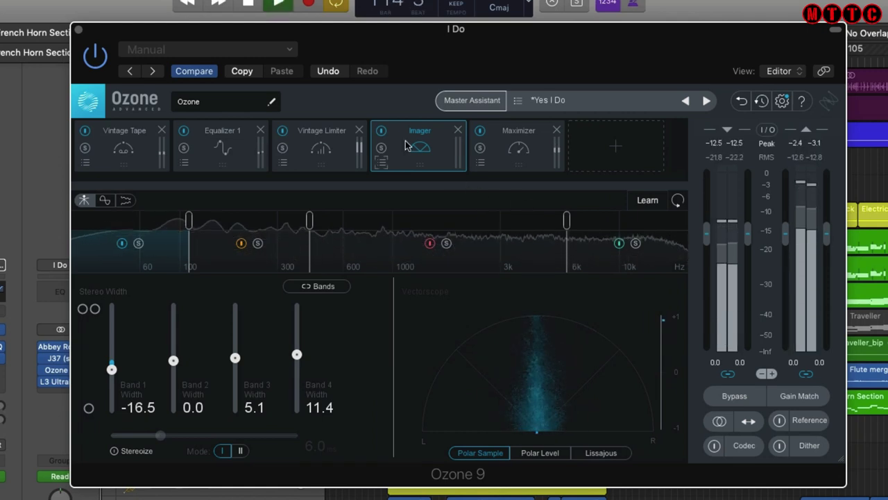
click(382, 131)
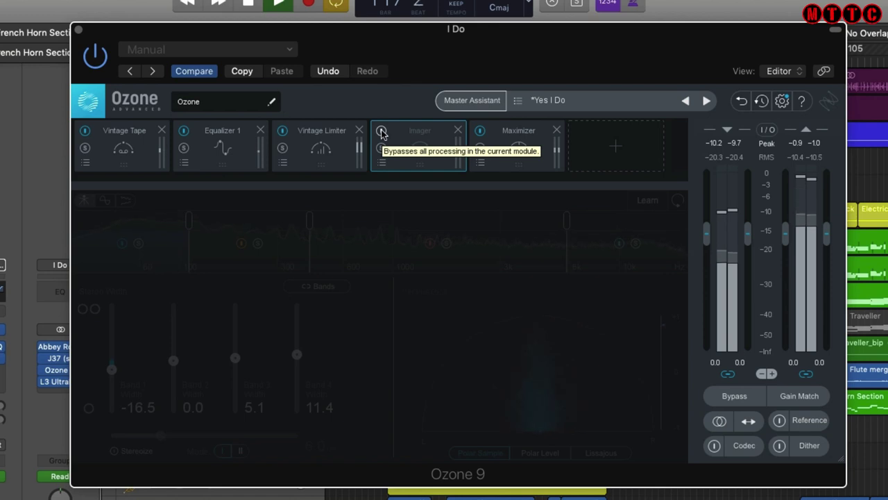
click(382, 131)
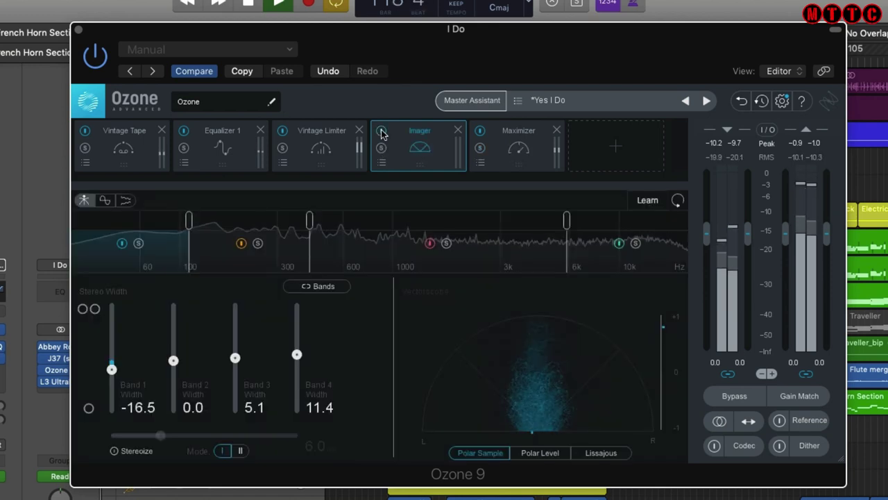
Set the Imager's mode to II and its Band 1–4 widths to -41.8, 32.9, 64.6 and 82.3, and compare with the module bypassed.
drag(296, 355, 297, 334)
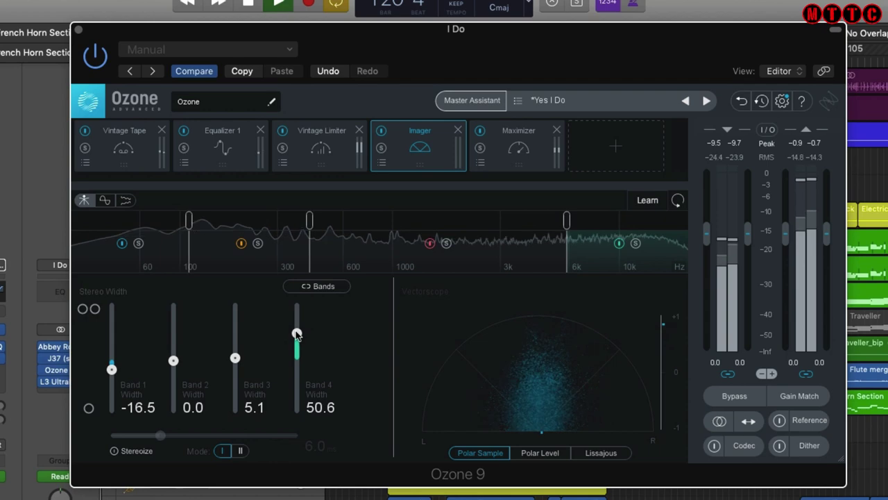
click(237, 450)
drag(235, 359, 236, 329)
mouse_move(174, 362)
mouse_down()
mouse_move(173, 332)
mouse_move(170, 349)
mouse_up()
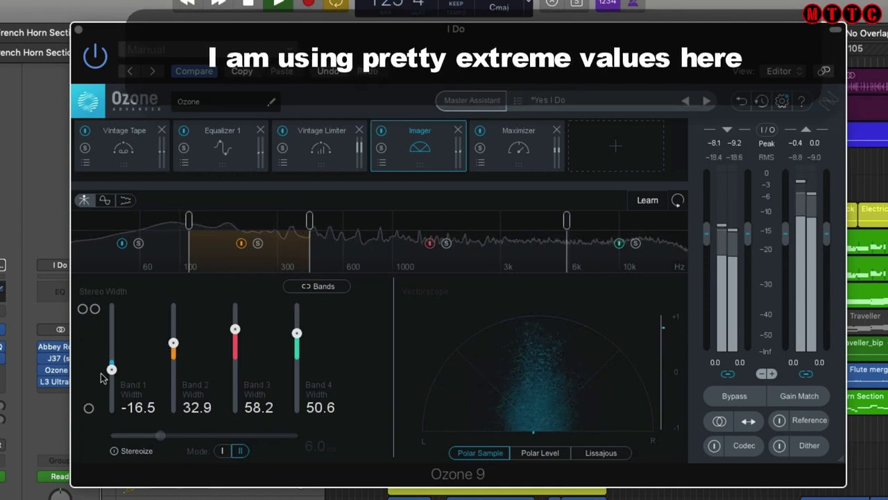
drag(111, 370, 111, 383)
drag(299, 329, 297, 315)
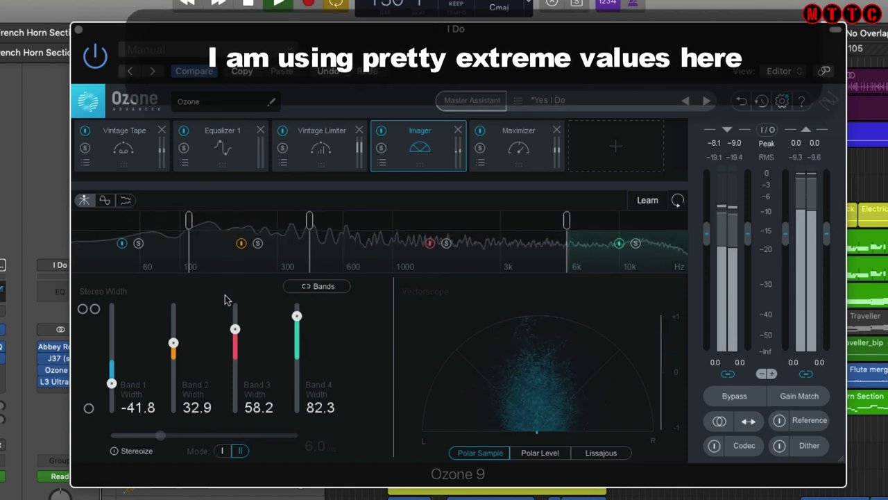
drag(235, 329, 236, 326)
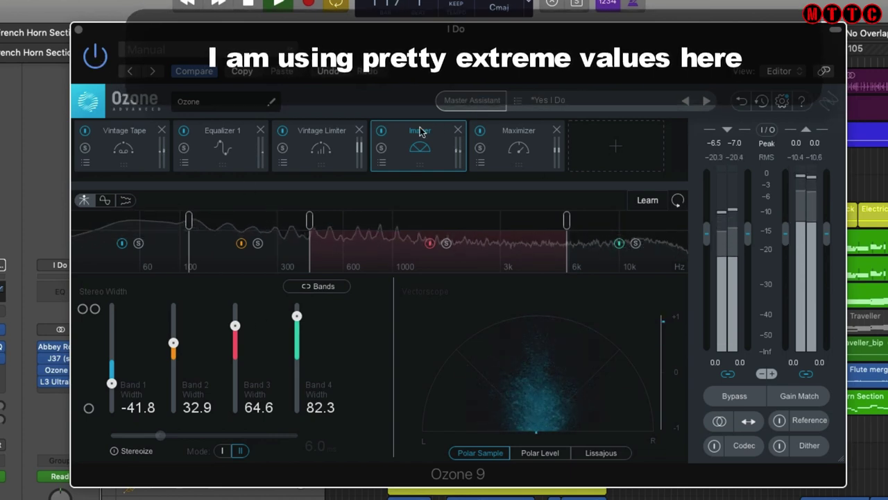
click(381, 130)
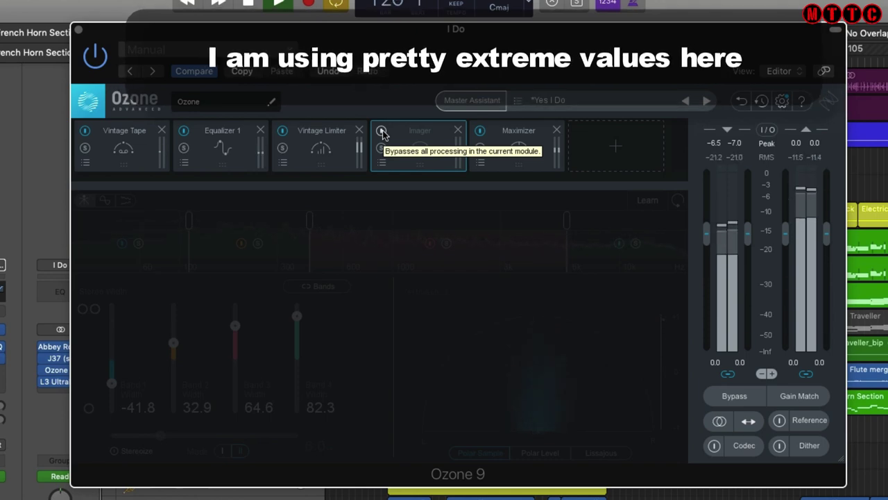
click(382, 131)
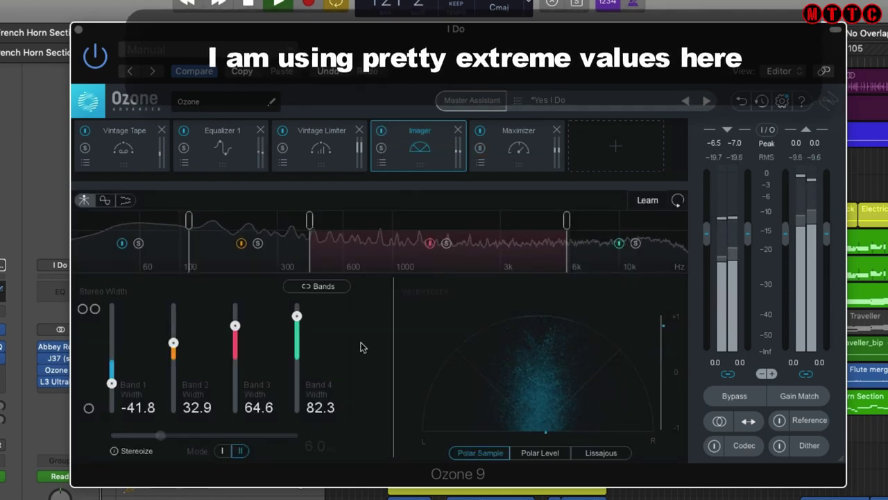
Raise the Imager's two lower crossovers to about 200 Hz and 900 Hz, and compare the mix with all of Ozone 9 bypassed.
drag(310, 221, 384, 221)
drag(189, 220, 252, 219)
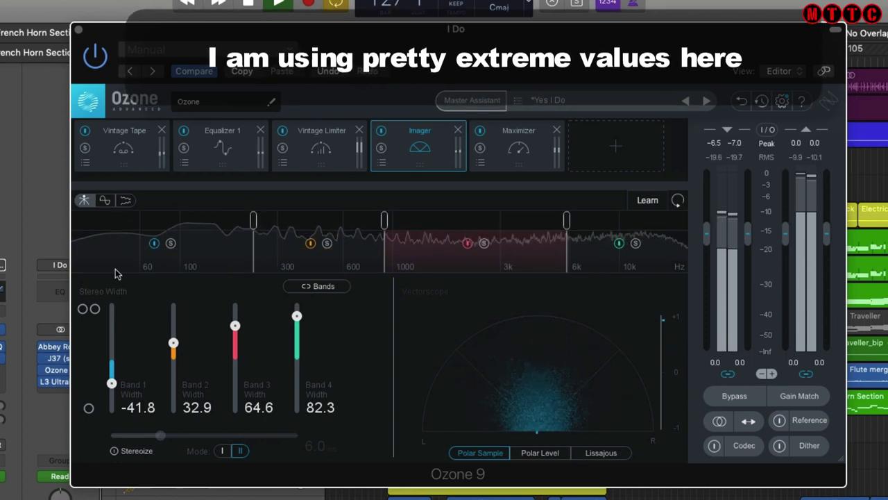
click(94, 53)
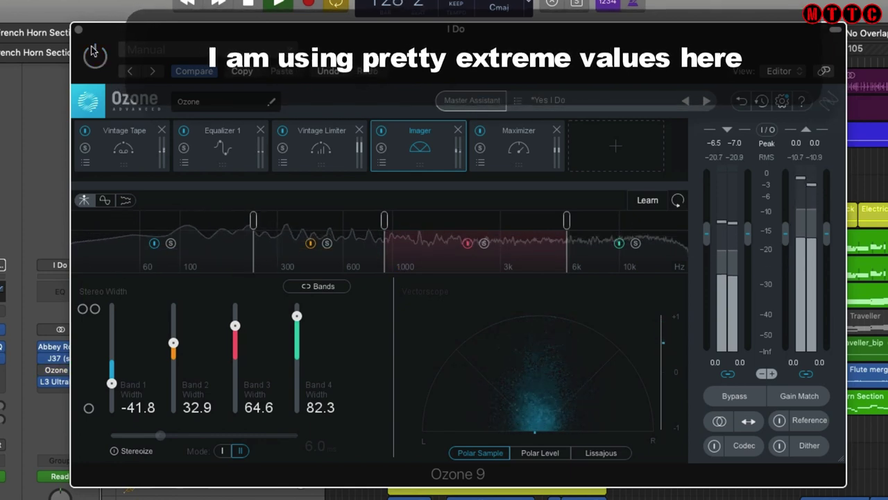
Compare the playing mix repeatedly with only the Imager module bypassed and active, and stop playback.
click(382, 131)
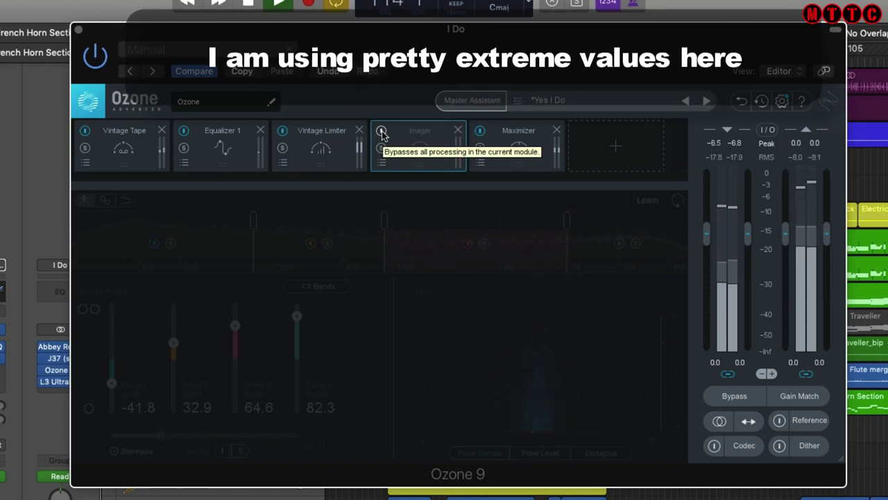
click(381, 131)
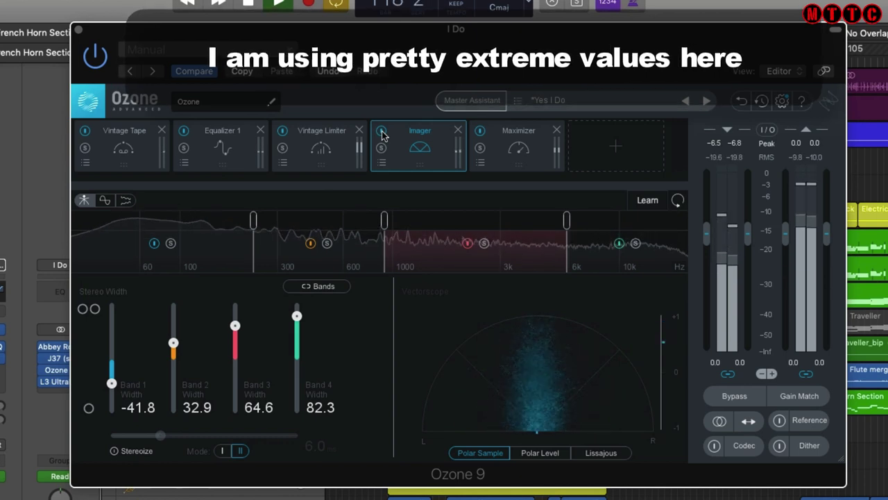
click(382, 132)
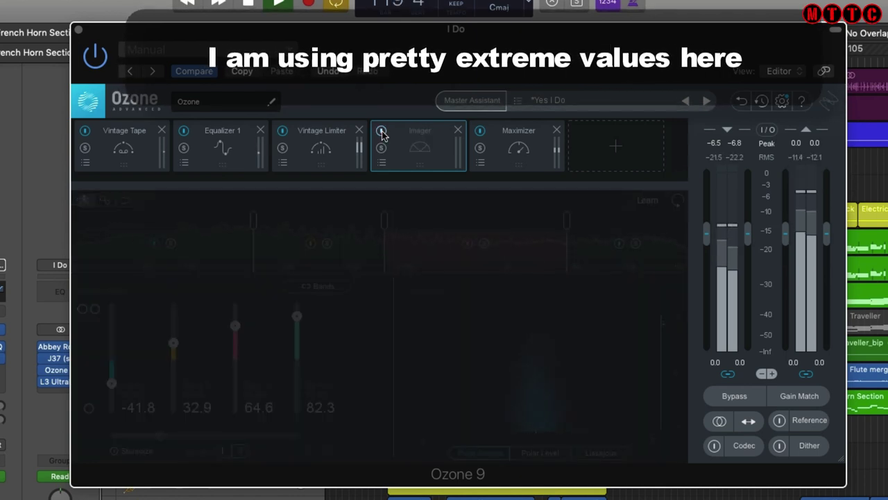
click(382, 132)
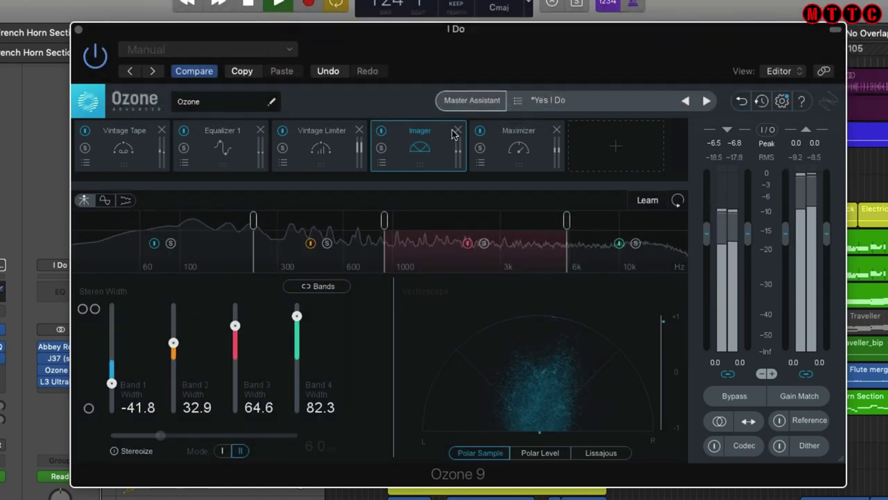
click(381, 132)
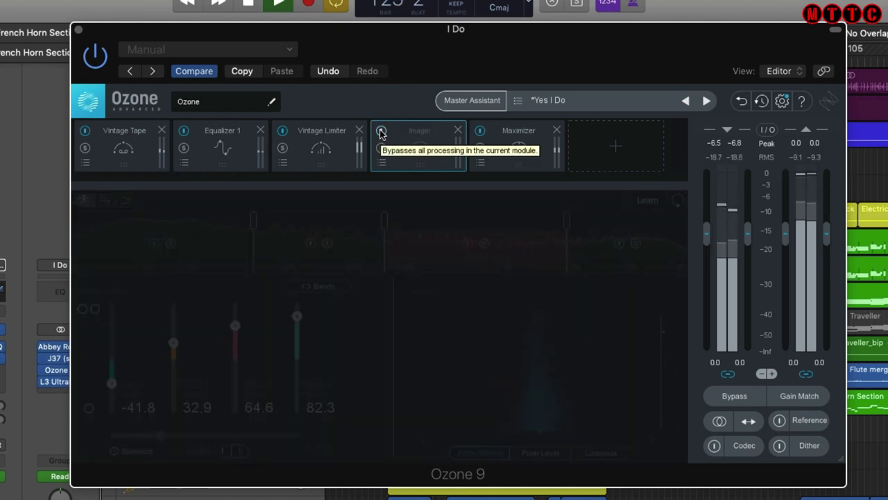
click(381, 132)
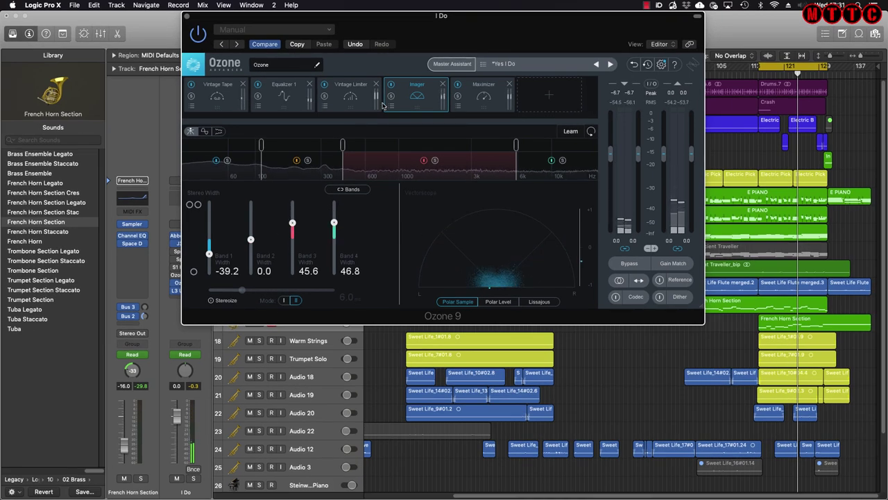
key(space)
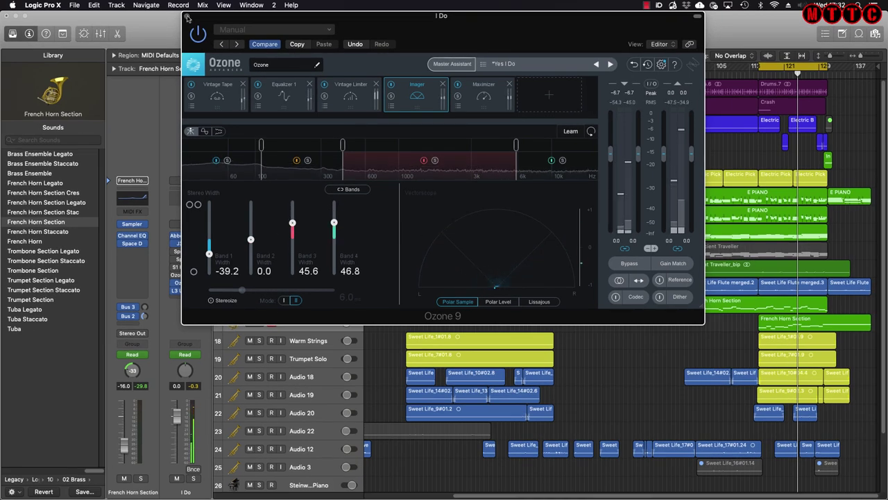